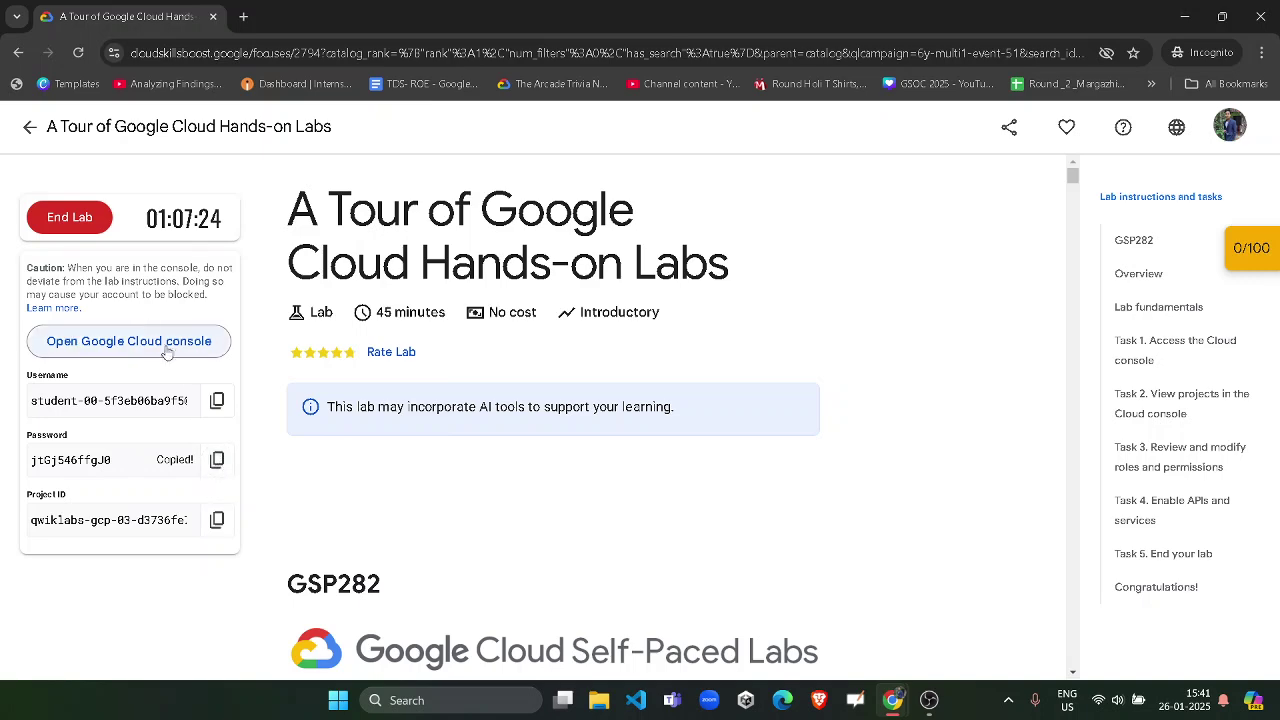
Open the Google Cloud console in a new window and submit the username copied from the lab page.
right_click(116, 344)
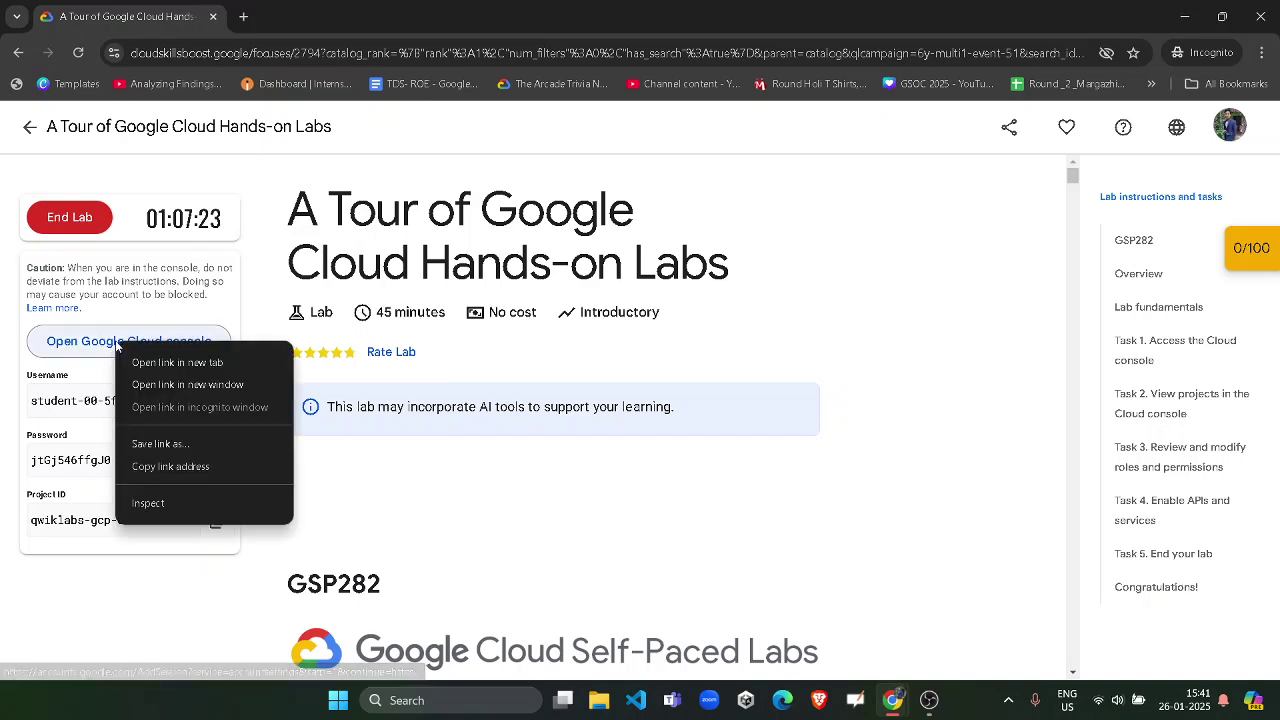
left_click(158, 385)
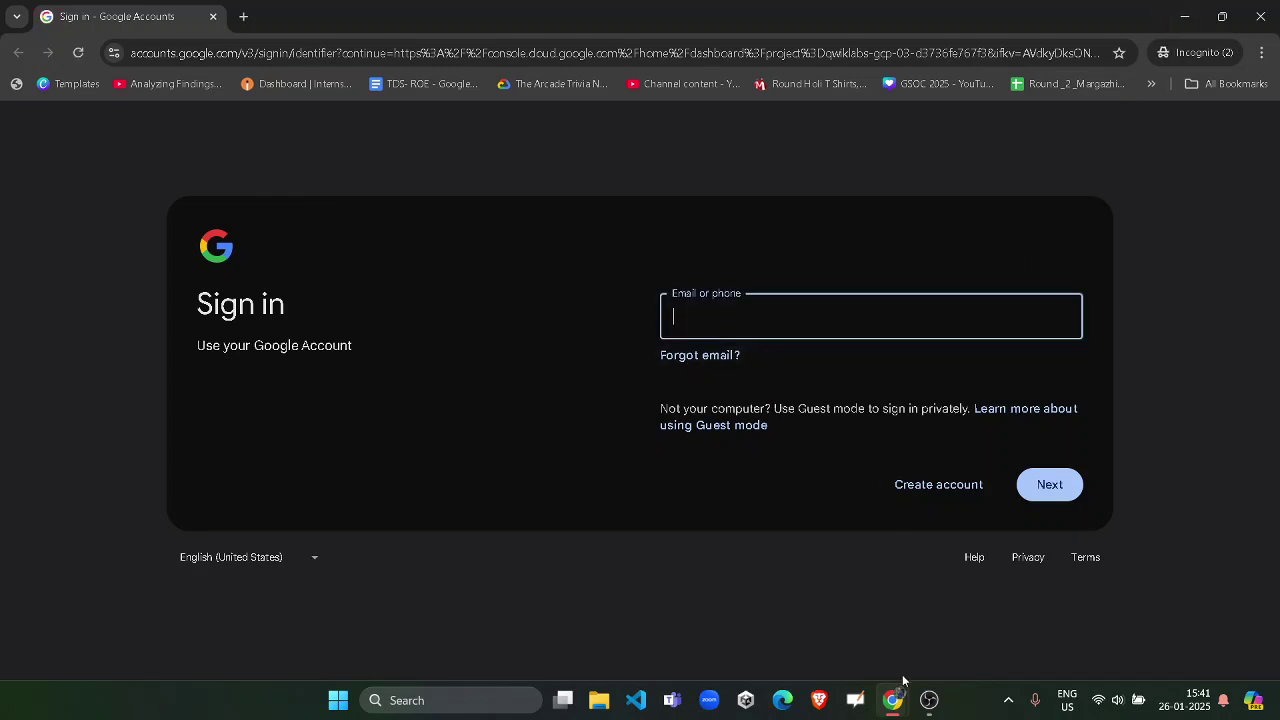
mouse_move(900, 690)
left_click(880, 615)
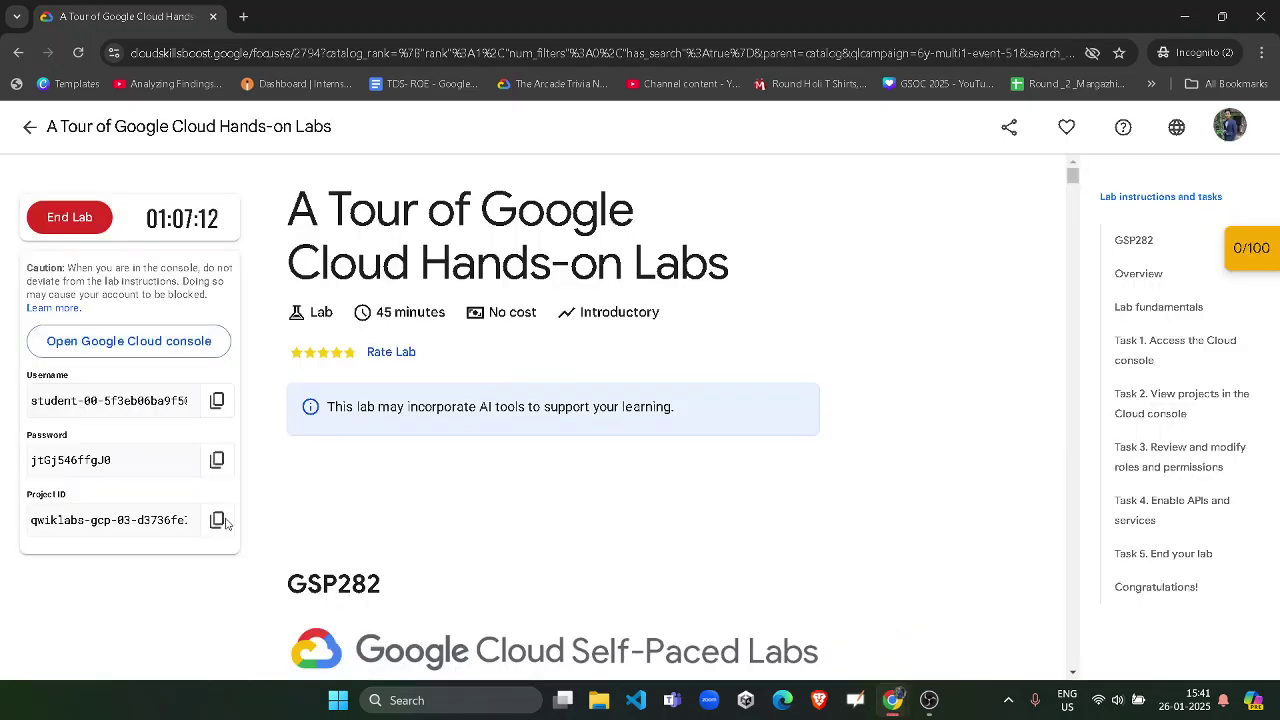
left_click(115, 400)
left_click(217, 400)
mouse_move(893, 700)
left_click(1049, 622)
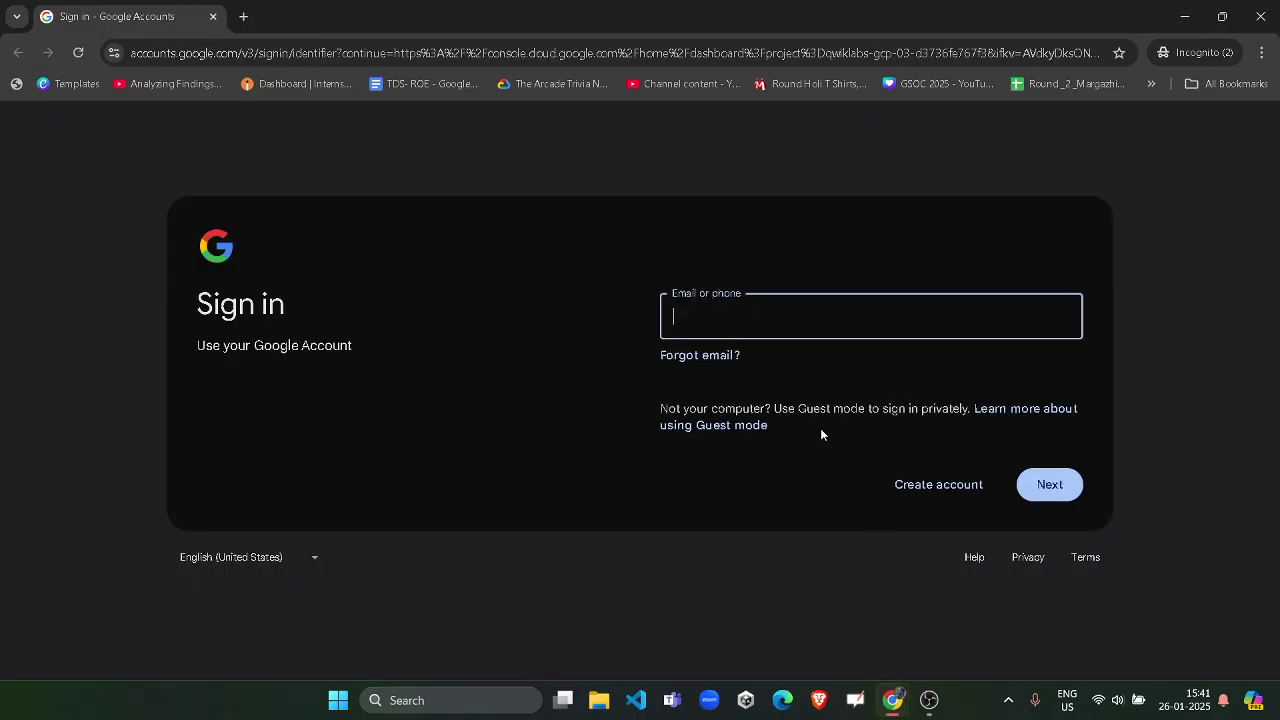
key("ctrl+v")
left_click(1049, 484)
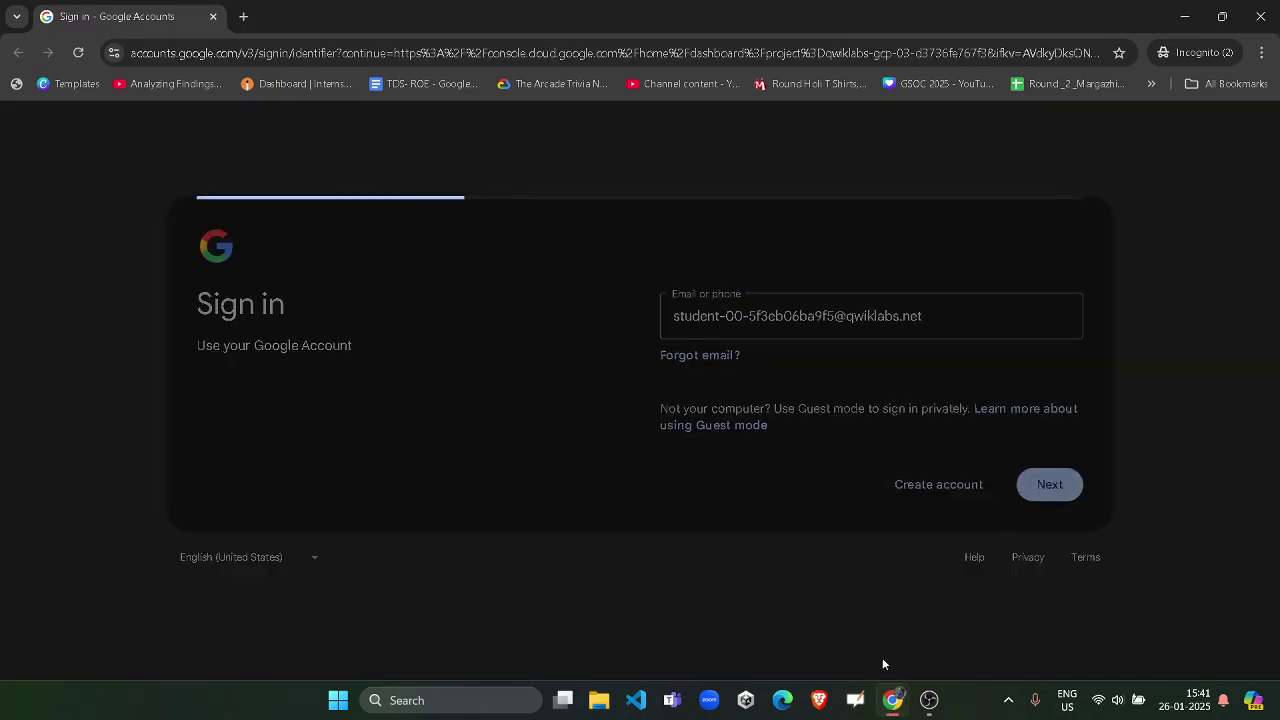
Sign in with the password copied from the lab page and agree to the Google Cloud Platform Terms of Service.
left_click(891, 620)
left_click(216, 460)
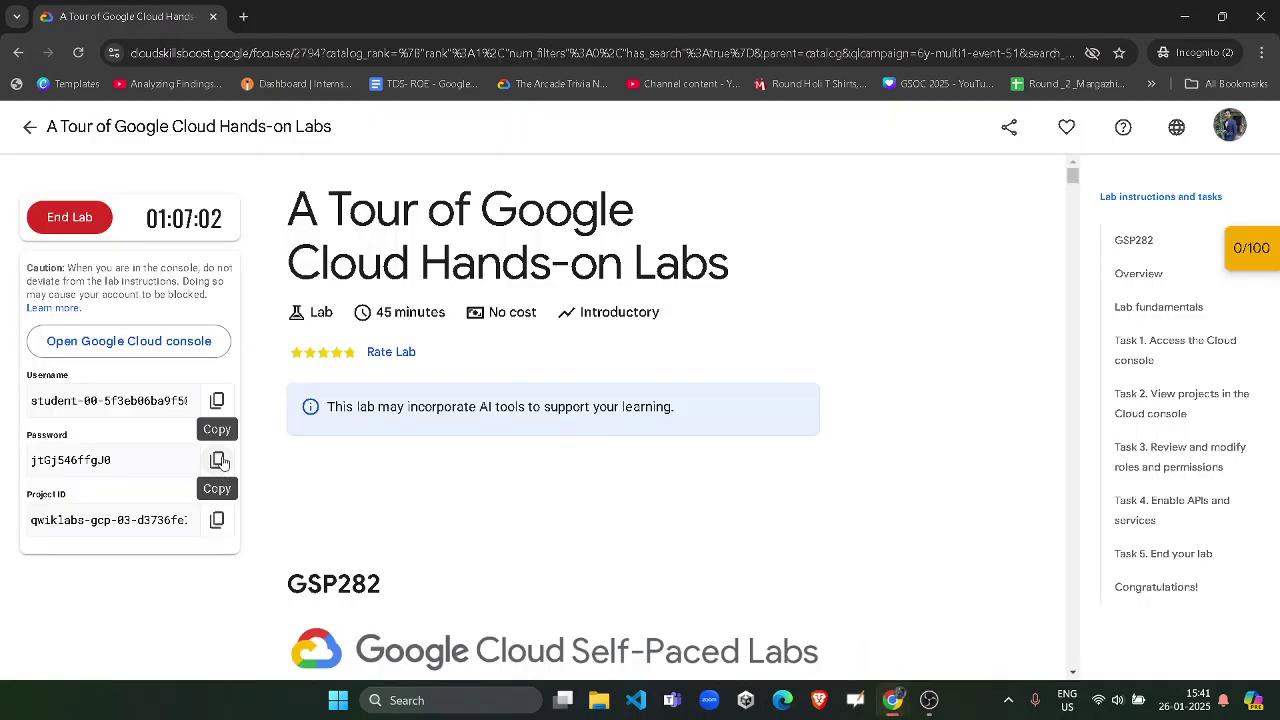
left_click_drag(196, 461, 44, 460)
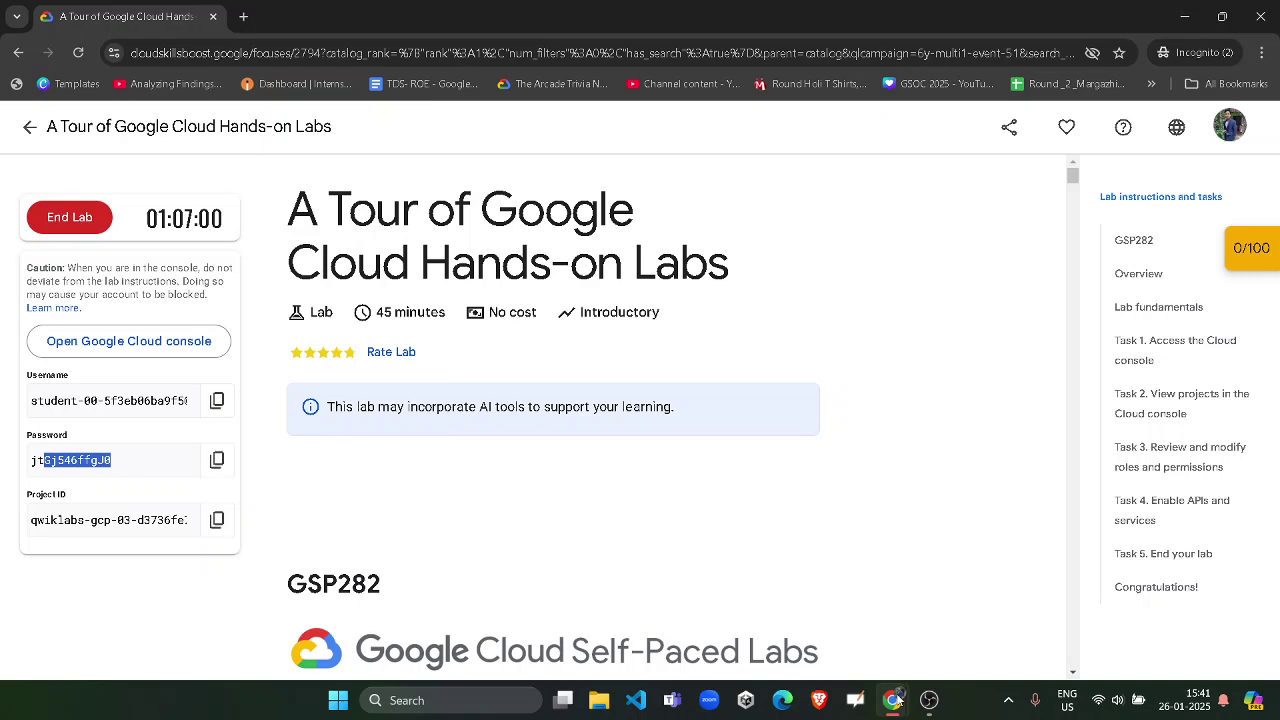
mouse_move(897, 702)
left_click(1046, 618)
key("ctrl+v")
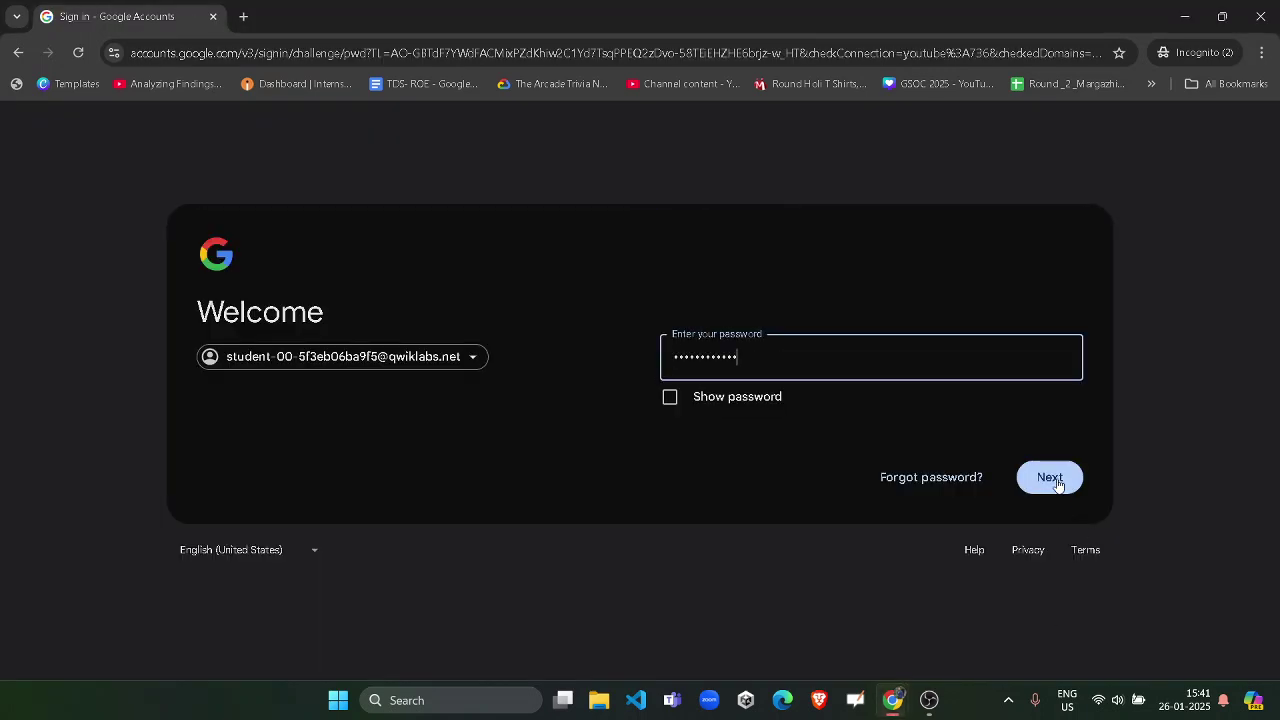
left_click(1050, 478)
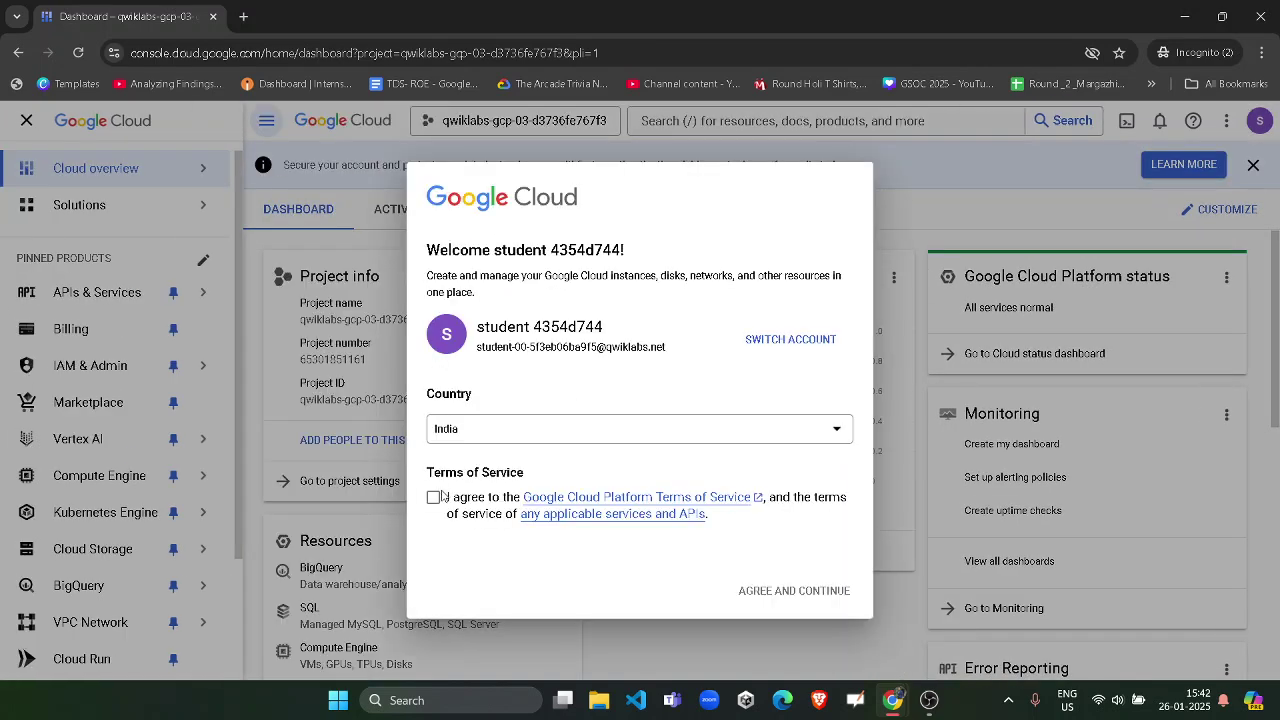
left_click(433, 497)
left_click(816, 590)
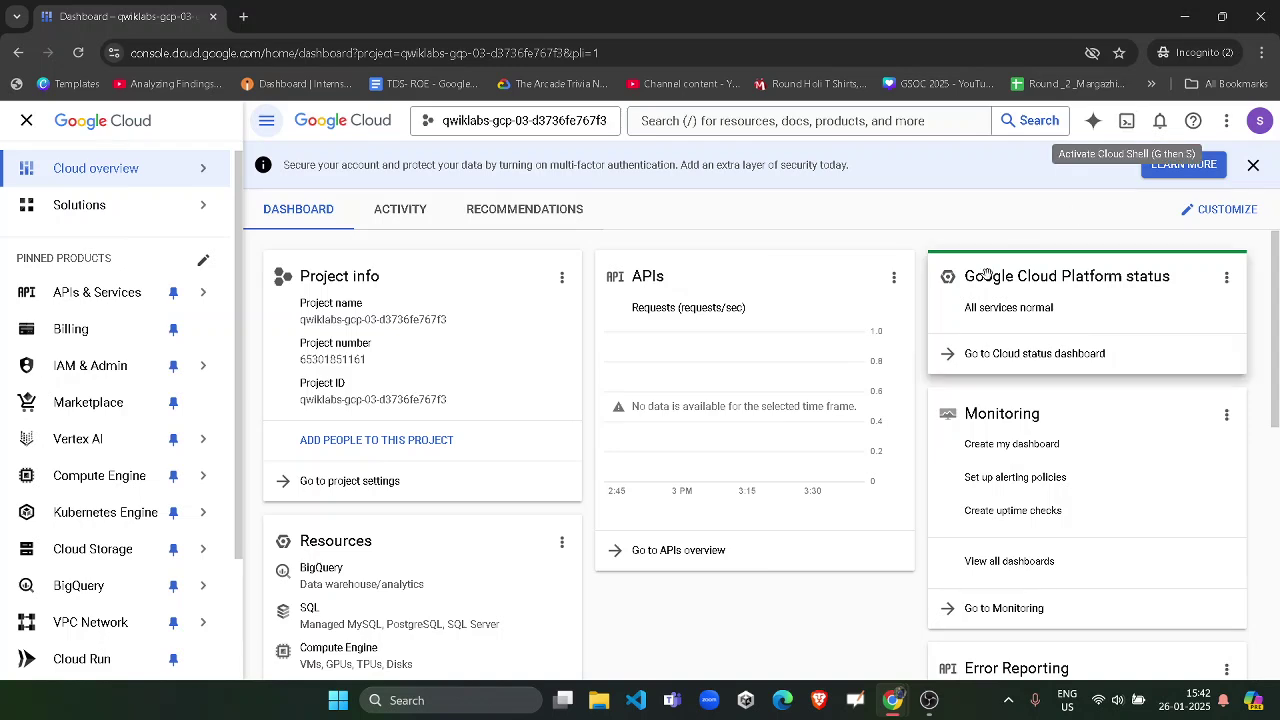
Search the console for "Dialogflow api" and enable the Dialogflow API for the project.
left_click(906, 126)
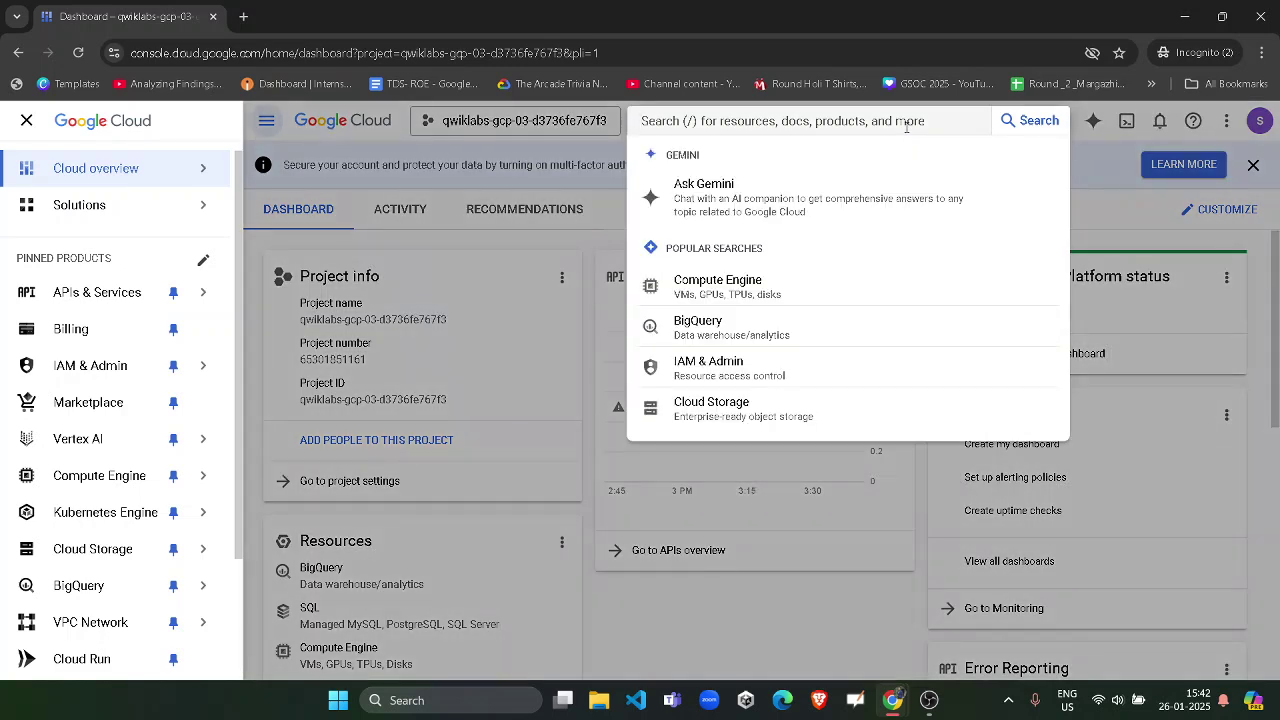
type("Dialogflo")
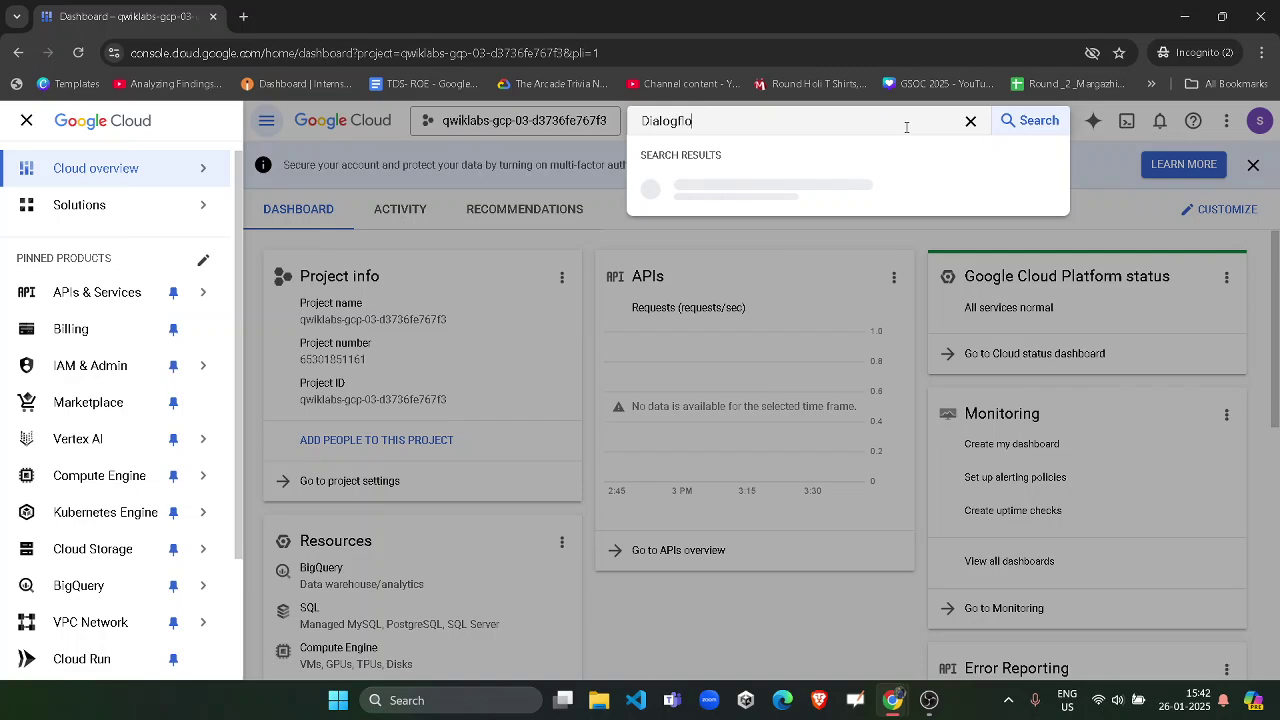
type("w api")
key("Return")
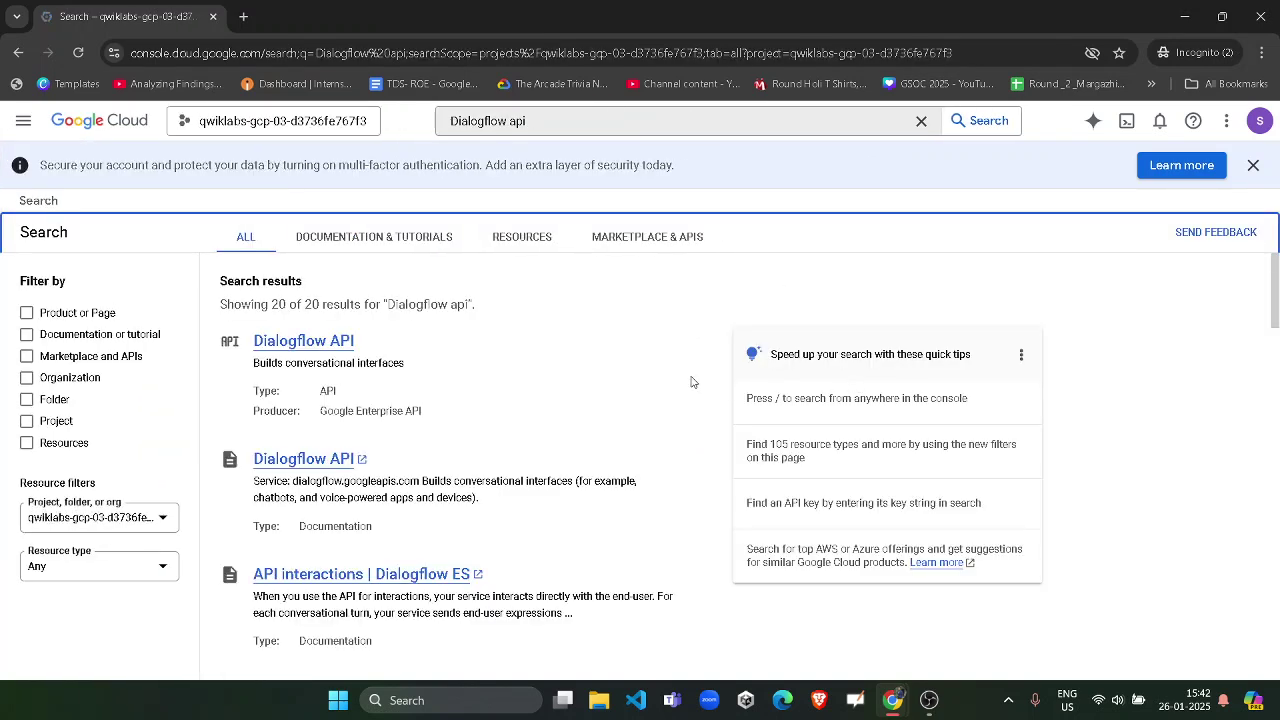
left_click(318, 344)
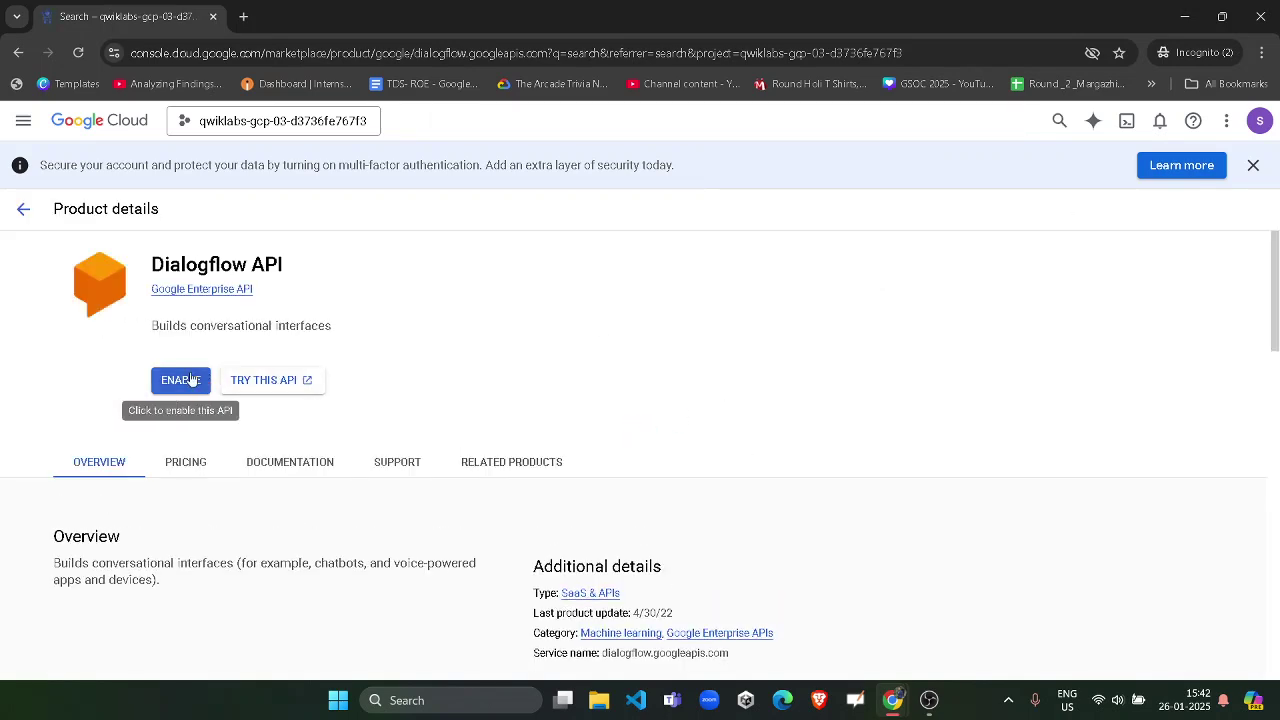
left_click(195, 379)
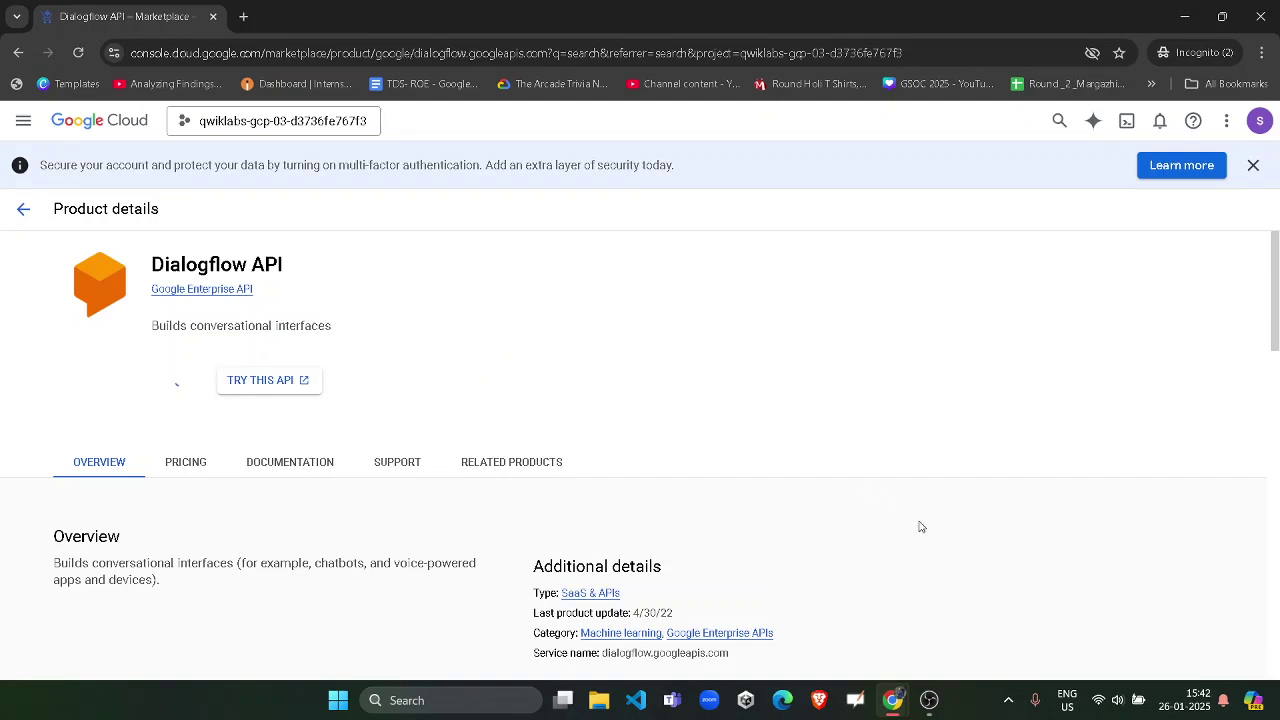
Look through the lab instructions for the "Enable the Dialogflow API" progress check in Task 4.
mouse_move(895, 692)
left_click(894, 640)
scroll(494, 451, "down", 7)
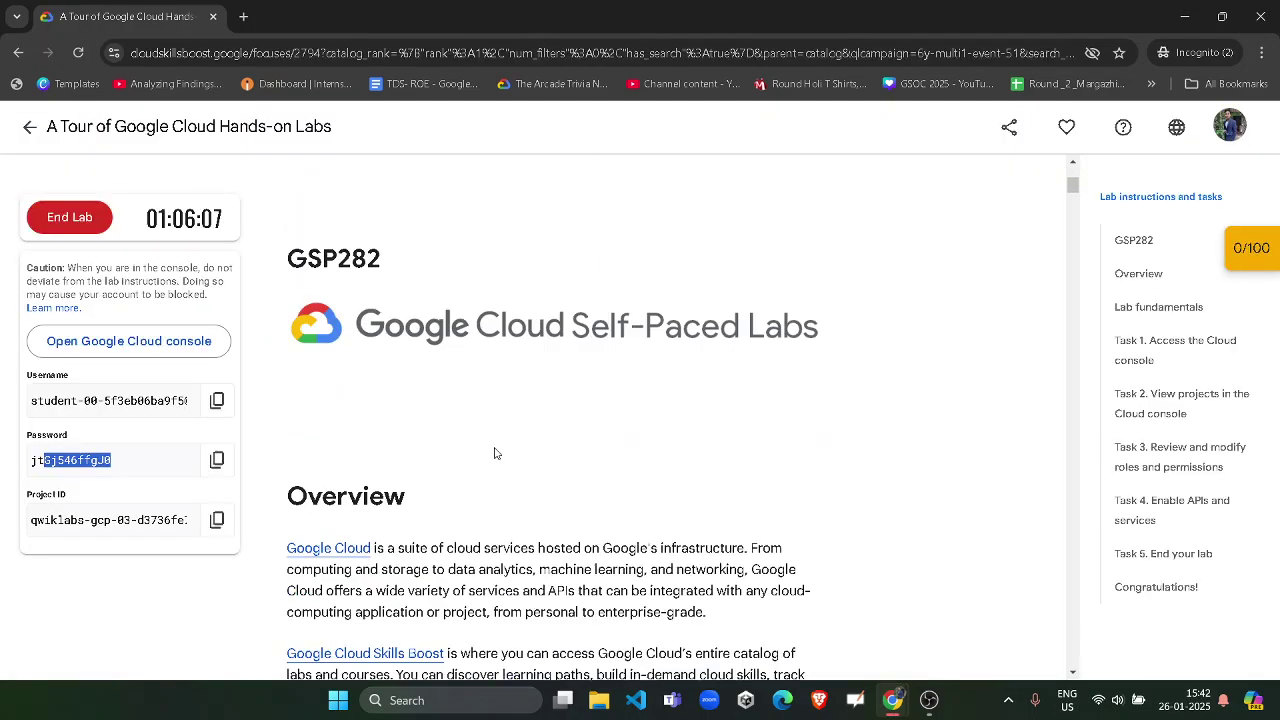
scroll(600, 520, "down", 20)
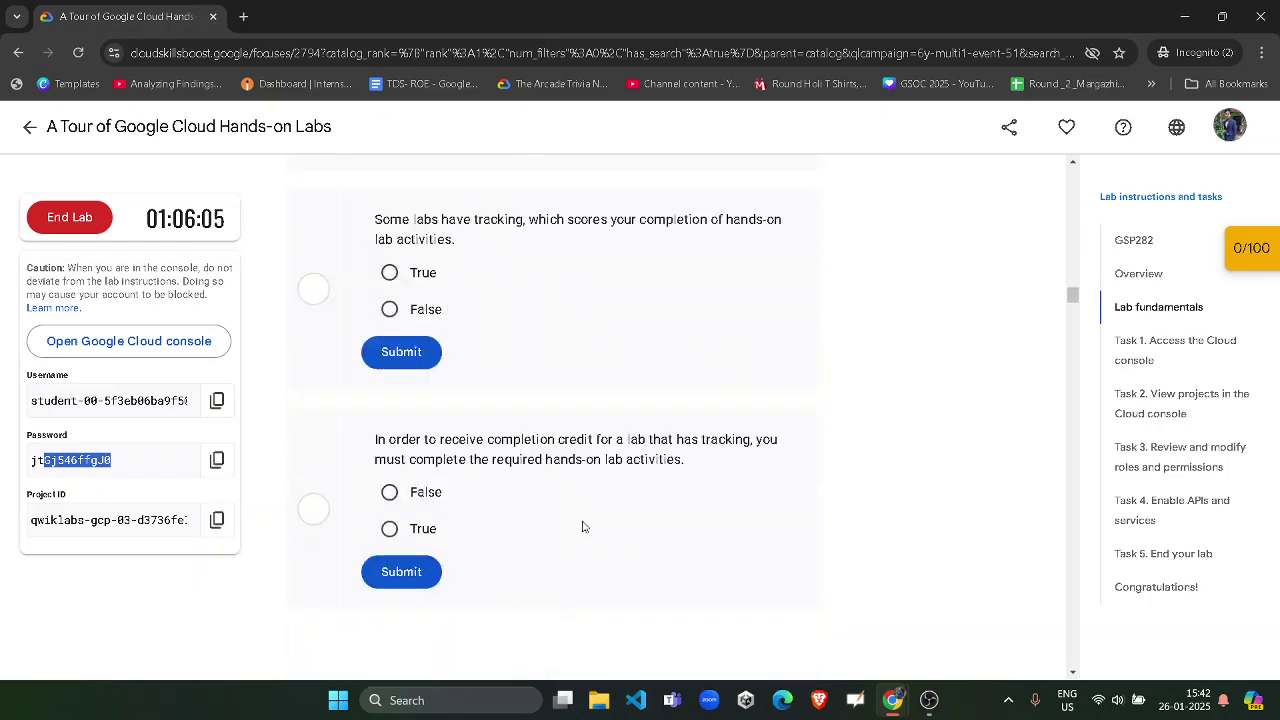
scroll(583, 525, "down", 20)
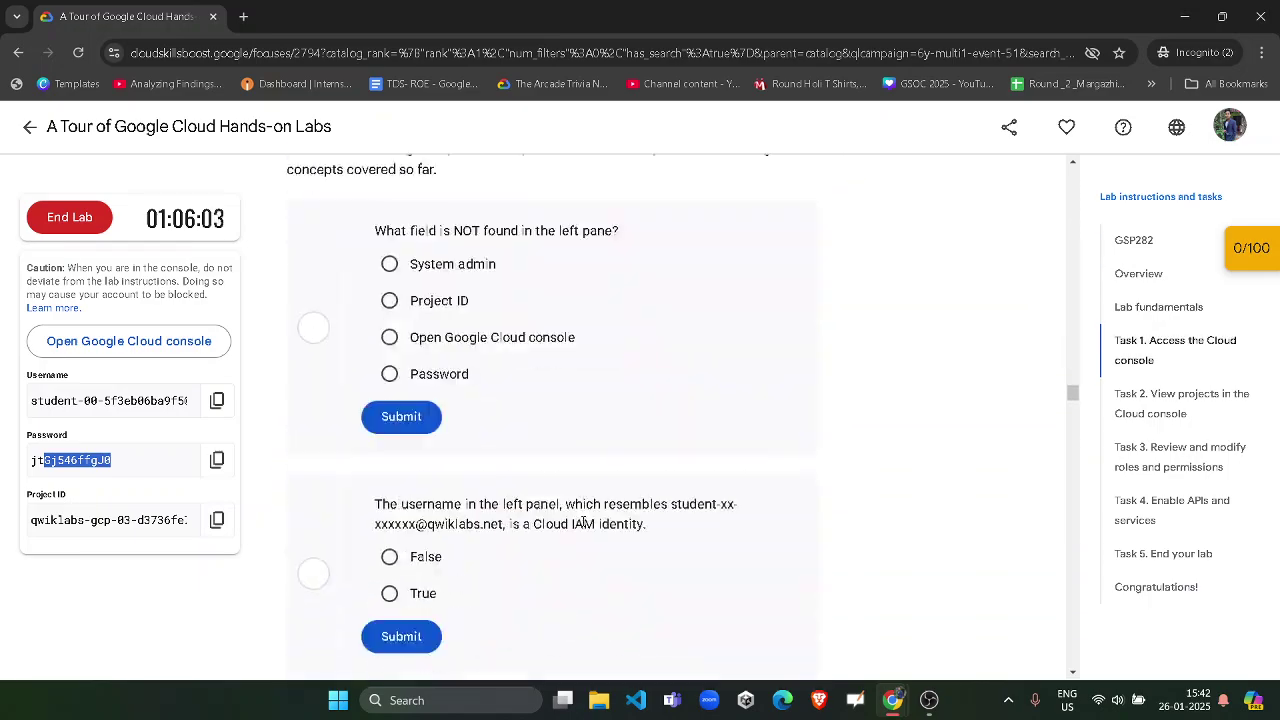
scroll(583, 521, "down", 20)
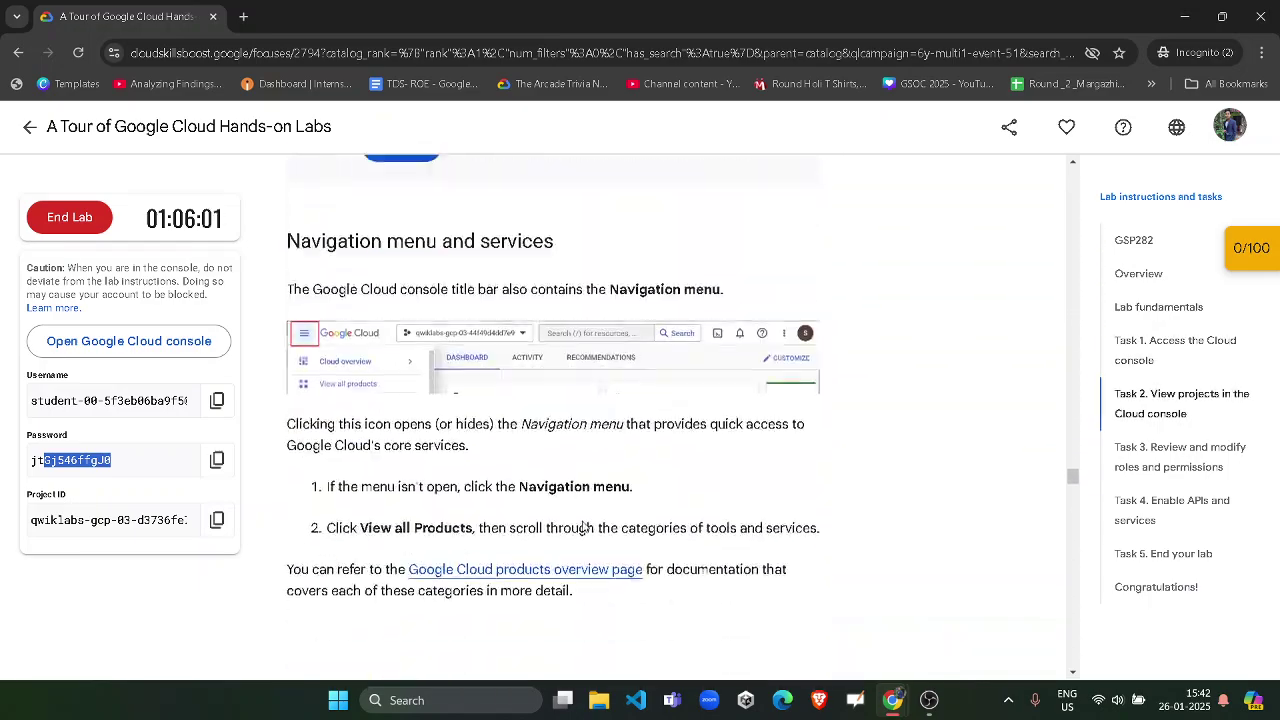
scroll(583, 524, "up", 5)
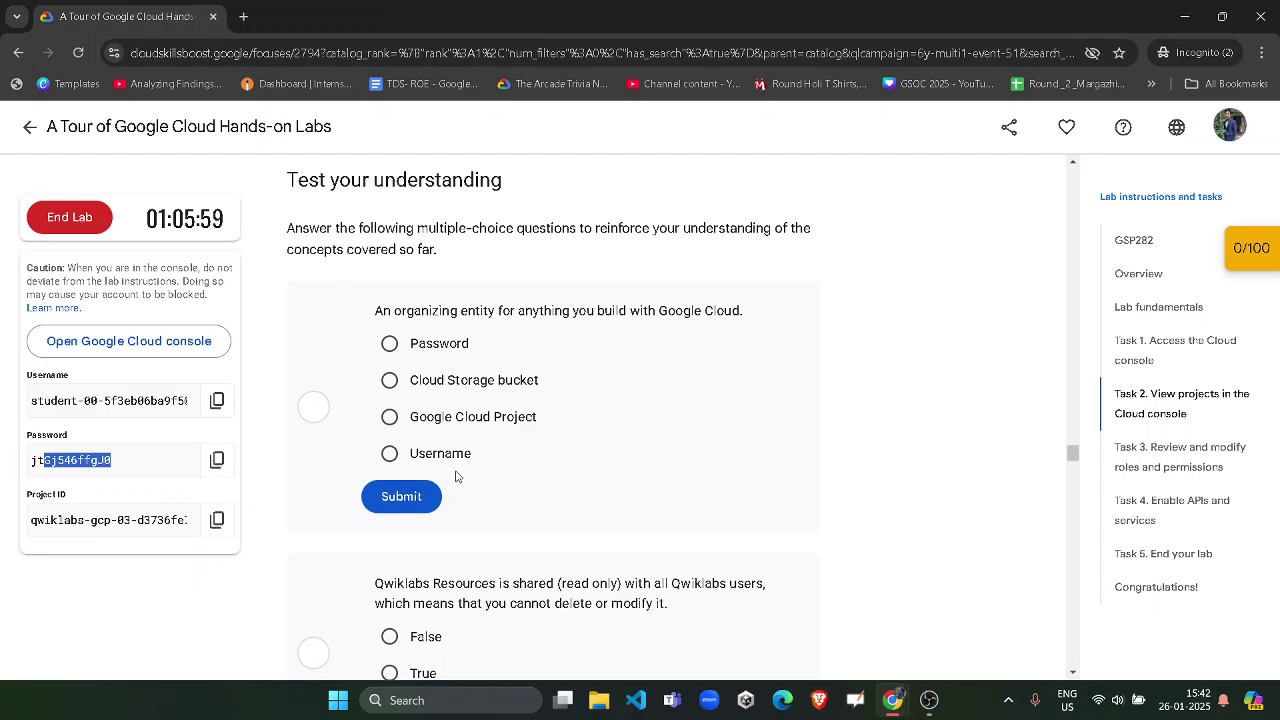
scroll(462, 420, "down", 10)
scroll(456, 476, "down", 15)
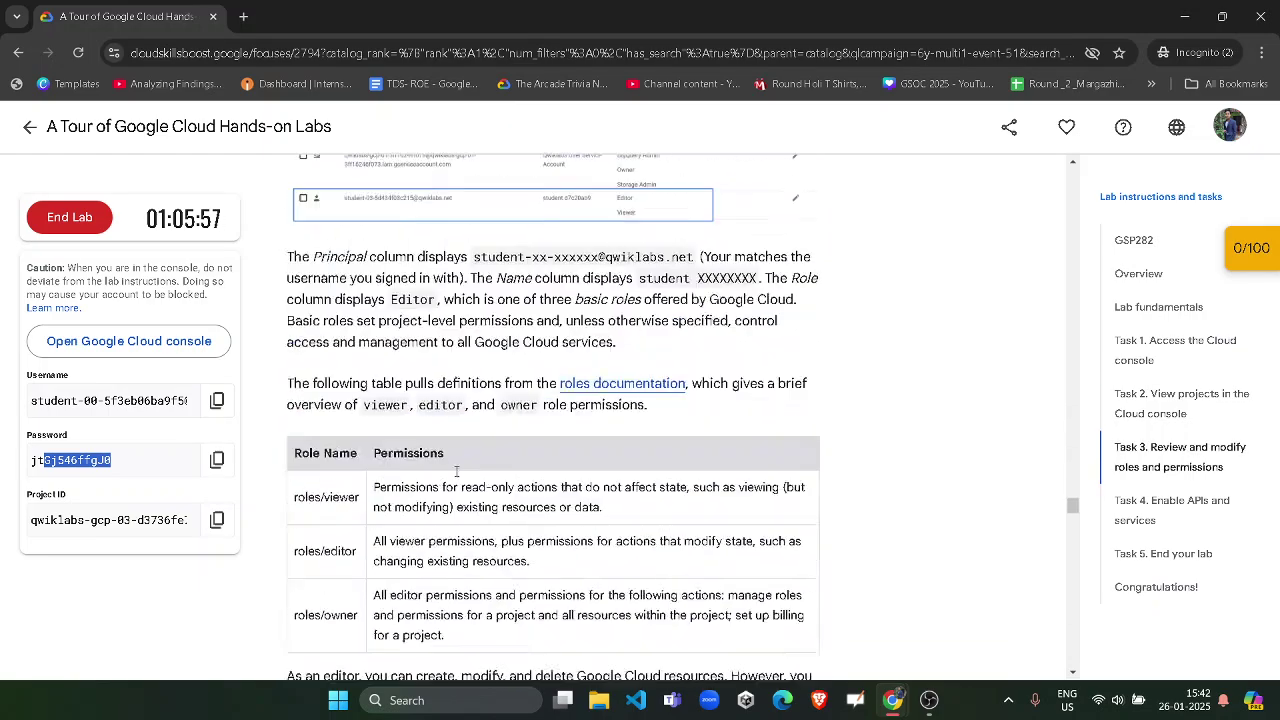
scroll(456, 476, "down", 15)
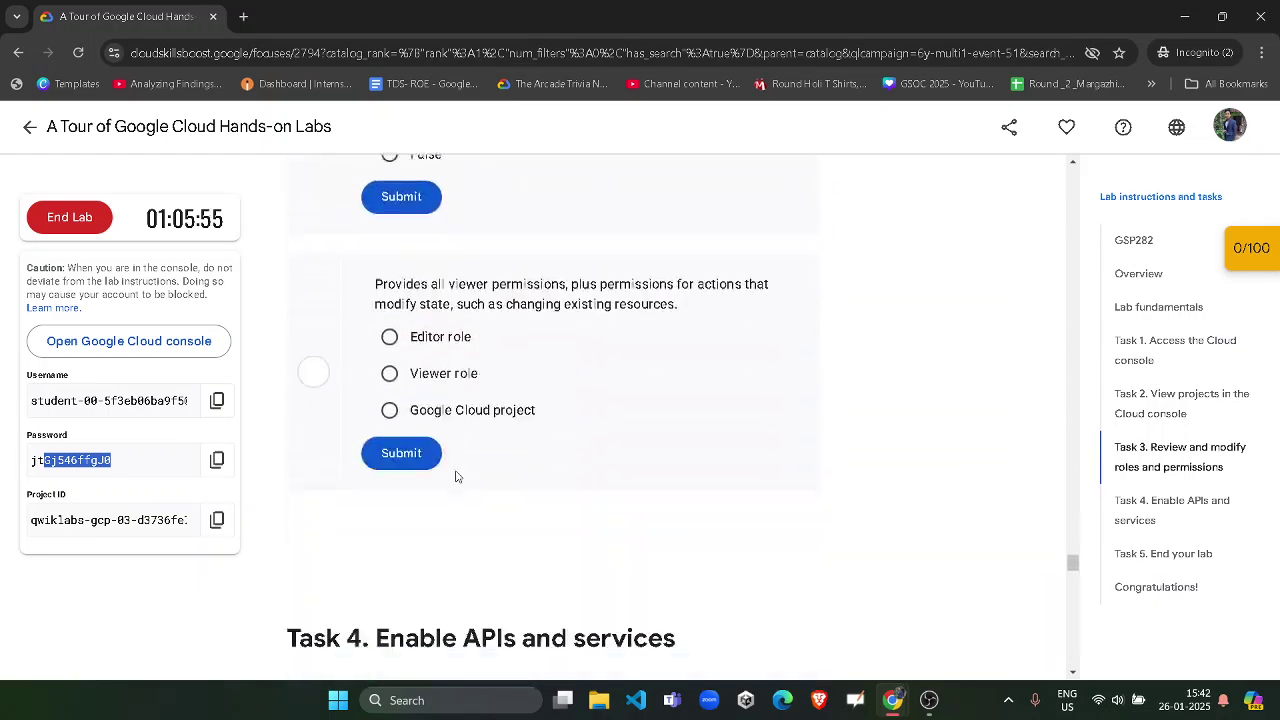
scroll(456, 471, "down", 2)
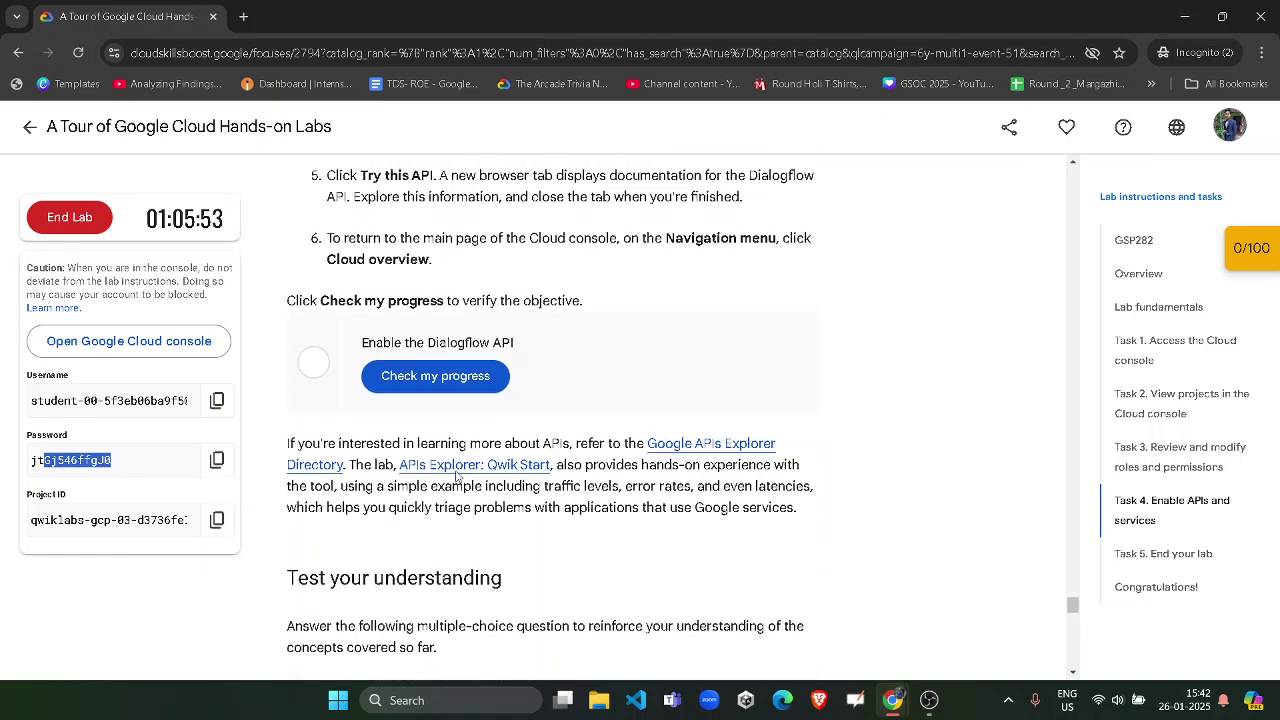
scroll(460, 480, "up", 2)
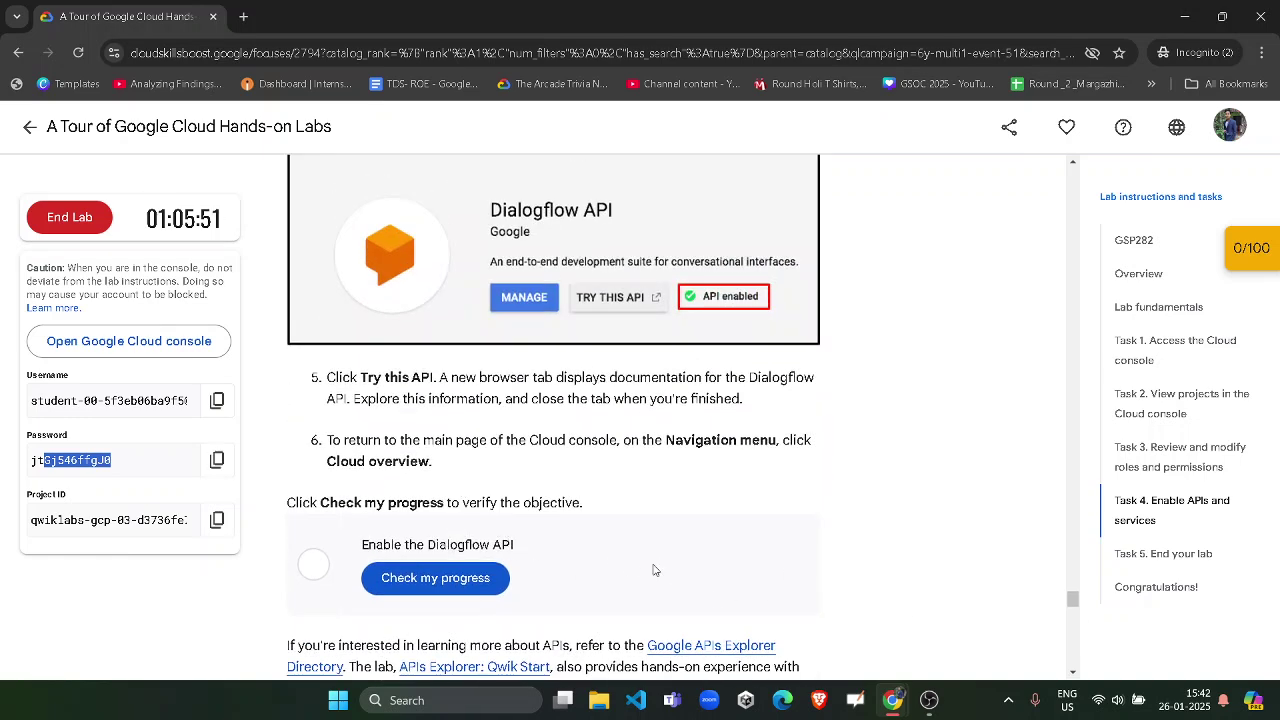
Review the Dialogflow API's status in the console, and run the lab's "Enable the Dialogflow API" progress check.
mouse_move(893, 700)
left_click(1073, 576)
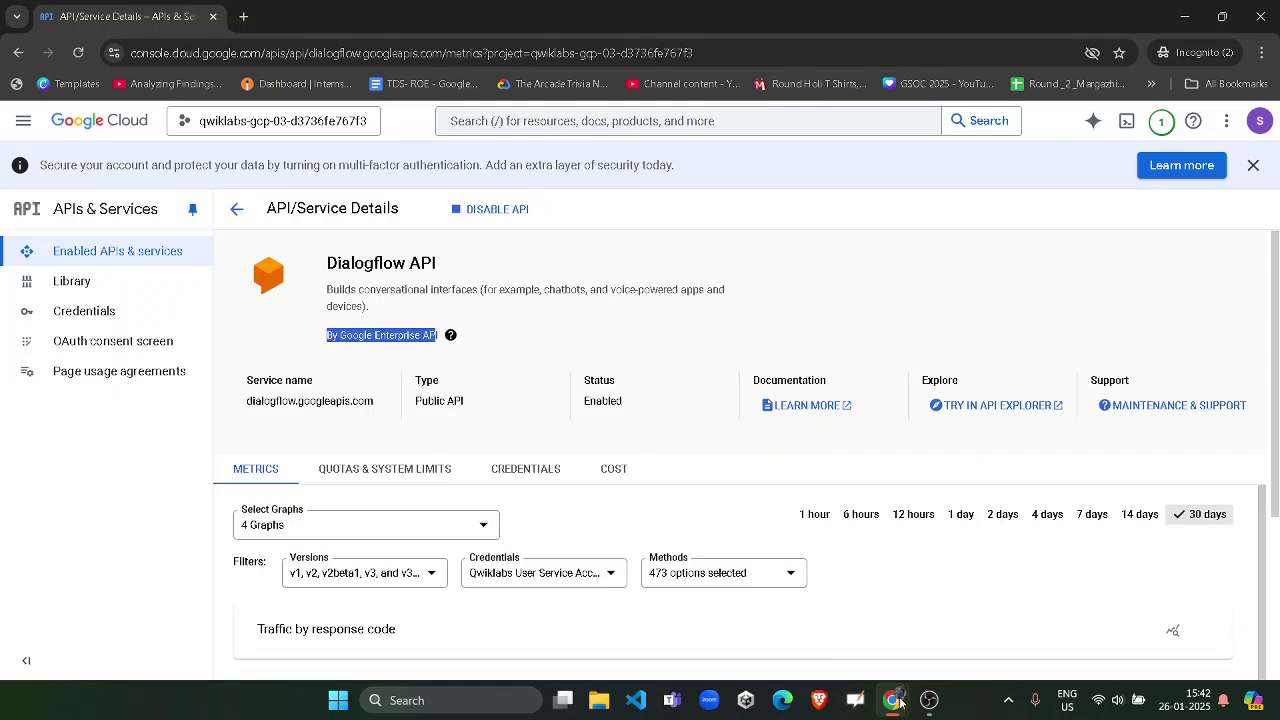
mouse_move(893, 700)
left_click(900, 520)
left_click(488, 578)
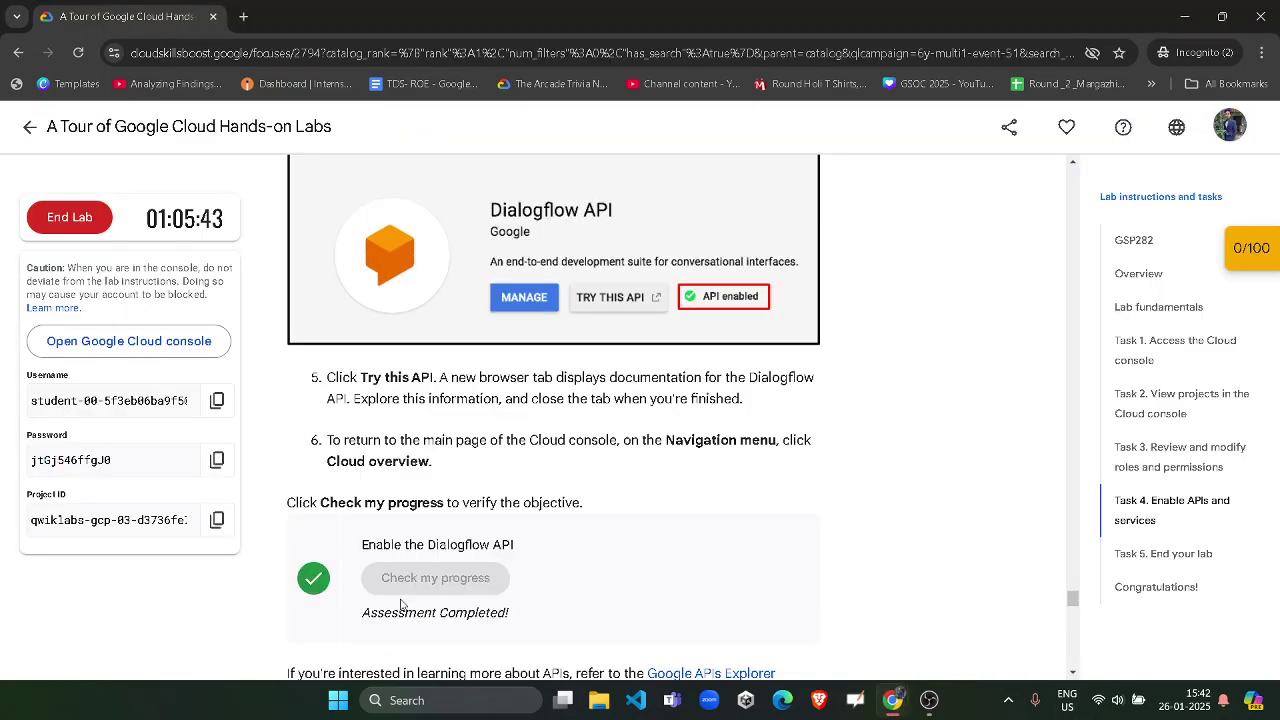
left_click_drag(373, 611, 495, 612)
Read the Task 3 instructions for granting a second student account the Viewer role in IAM.
scroll(495, 590, "up", 10)
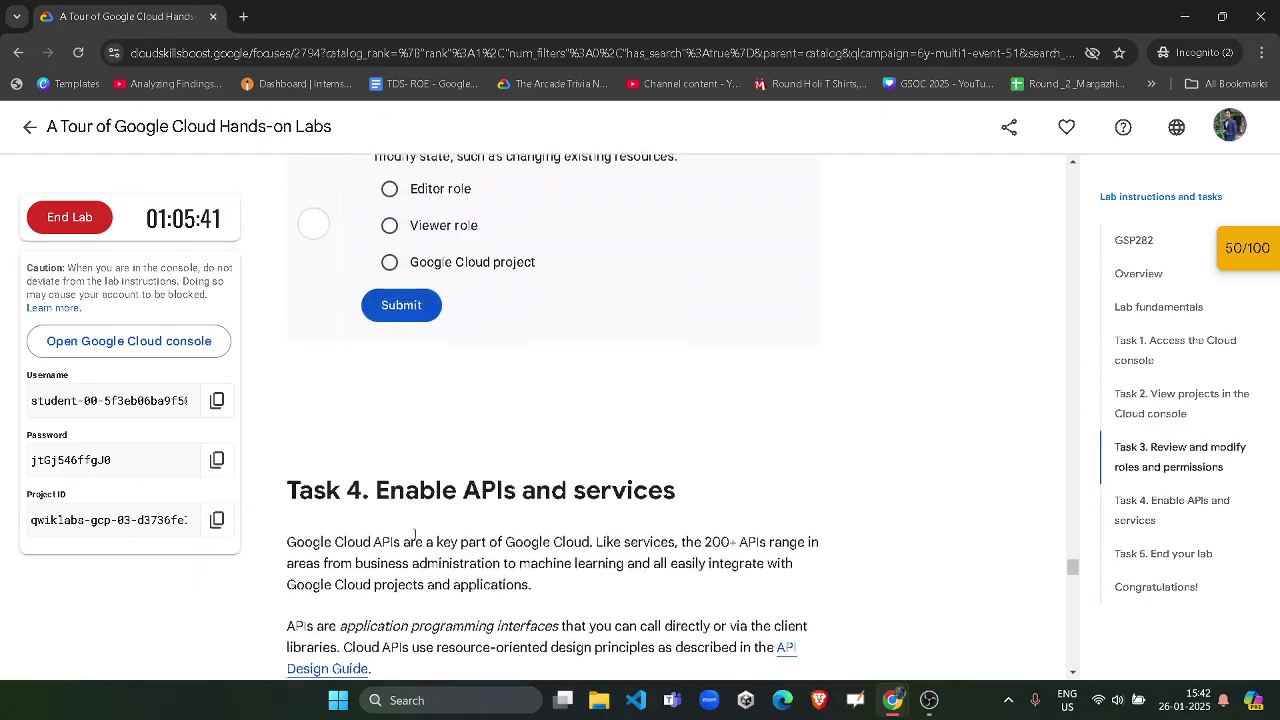
left_click_drag(373, 545, 516, 515)
scroll(515, 530, "up", 15)
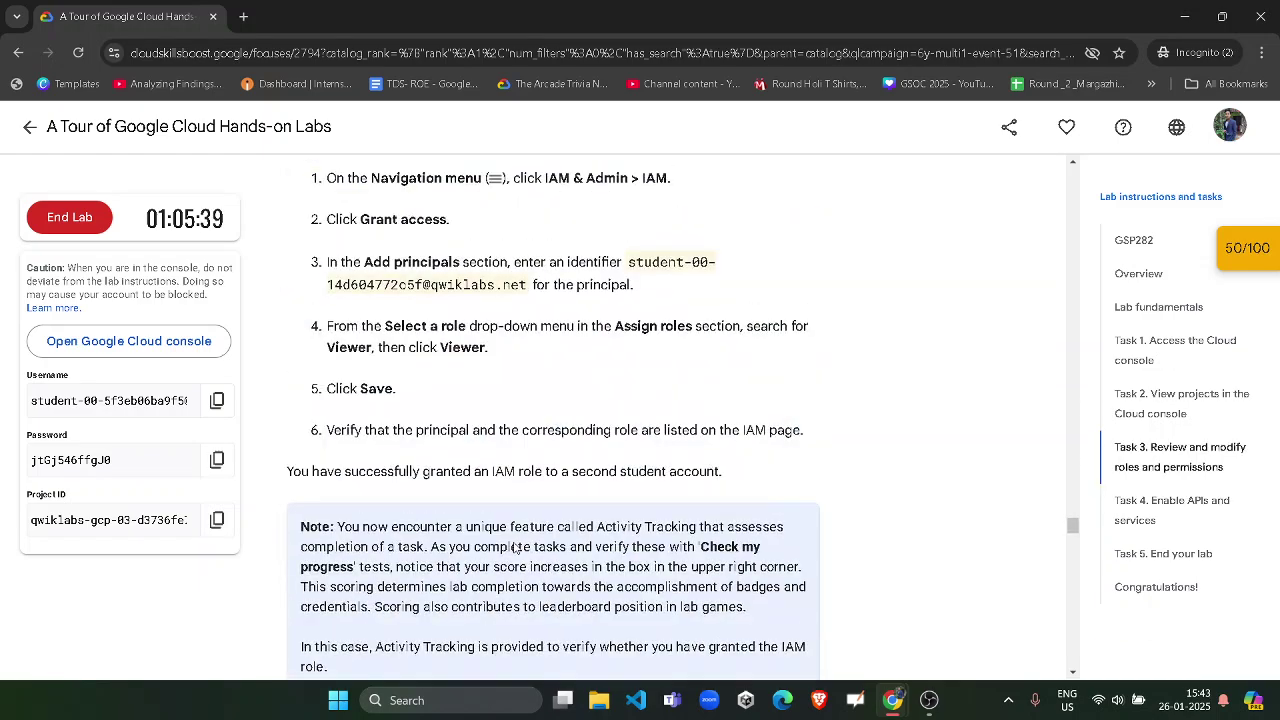
scroll(505, 547, "down", 3)
scroll(505, 547, "up", 7)
scroll(420, 463, "down", 3)
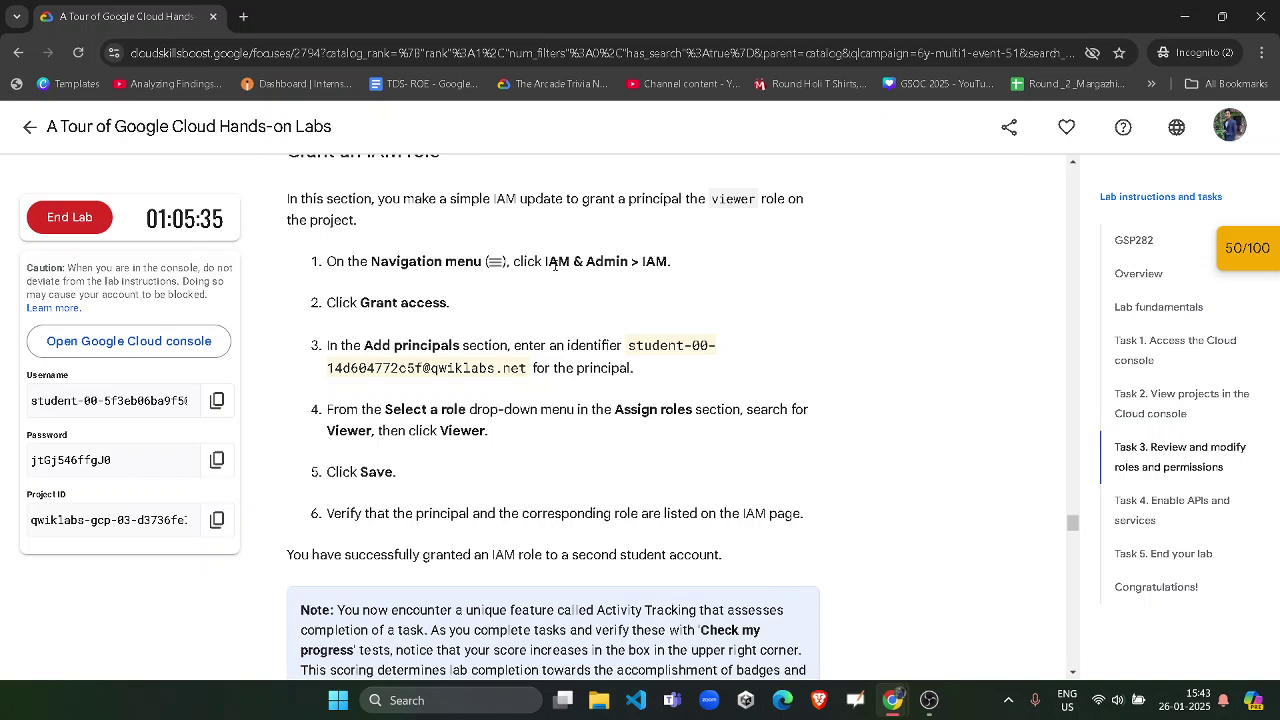
left_click_drag(555, 265, 672, 266)
left_click(517, 339)
left_click_drag(371, 303, 408, 310)
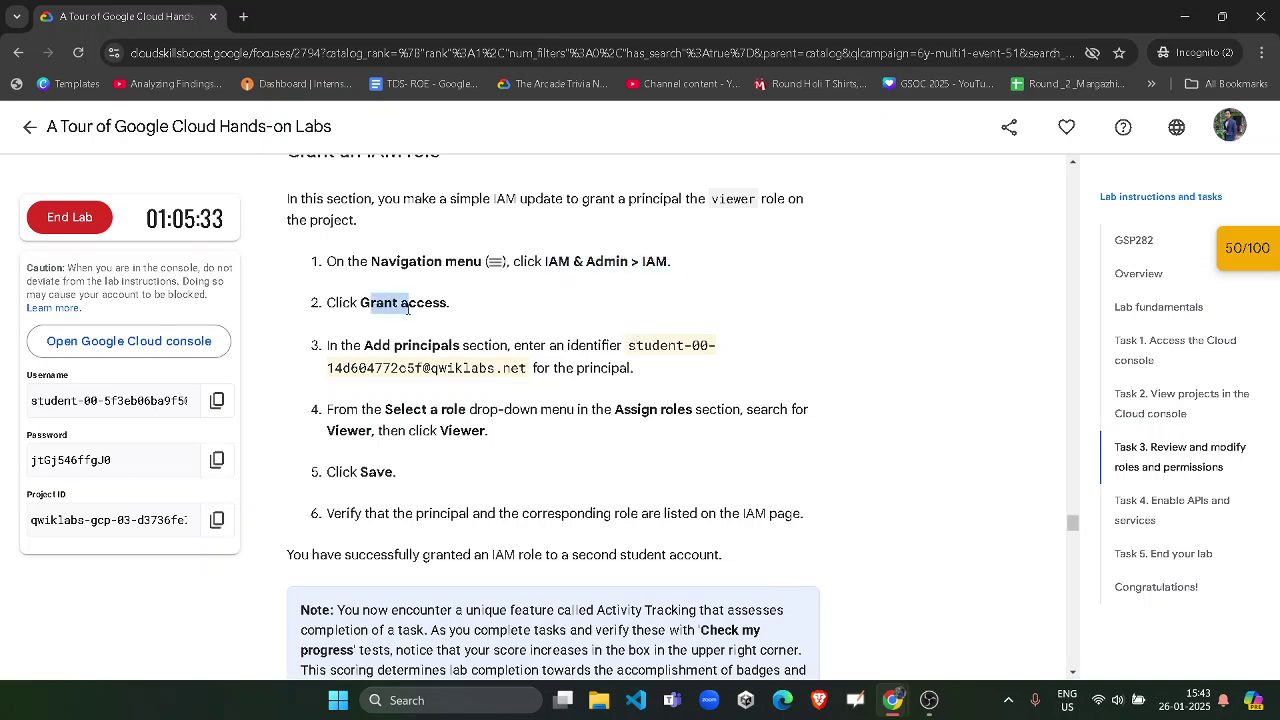
left_click_drag(364, 346, 526, 370)
left_click(631, 372)
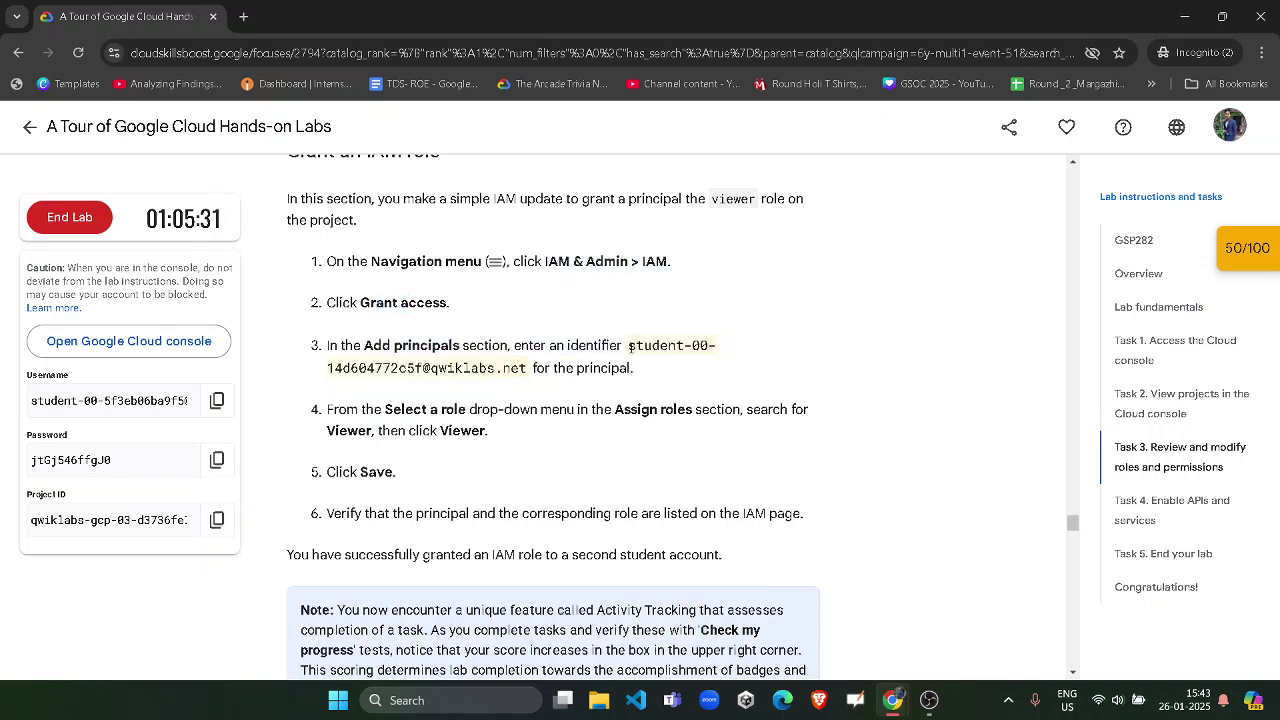
Copy the second student account's identifier from the lab instructions and start a new access grant on the project's IAM page.
left_click_drag(629, 350, 521, 369)
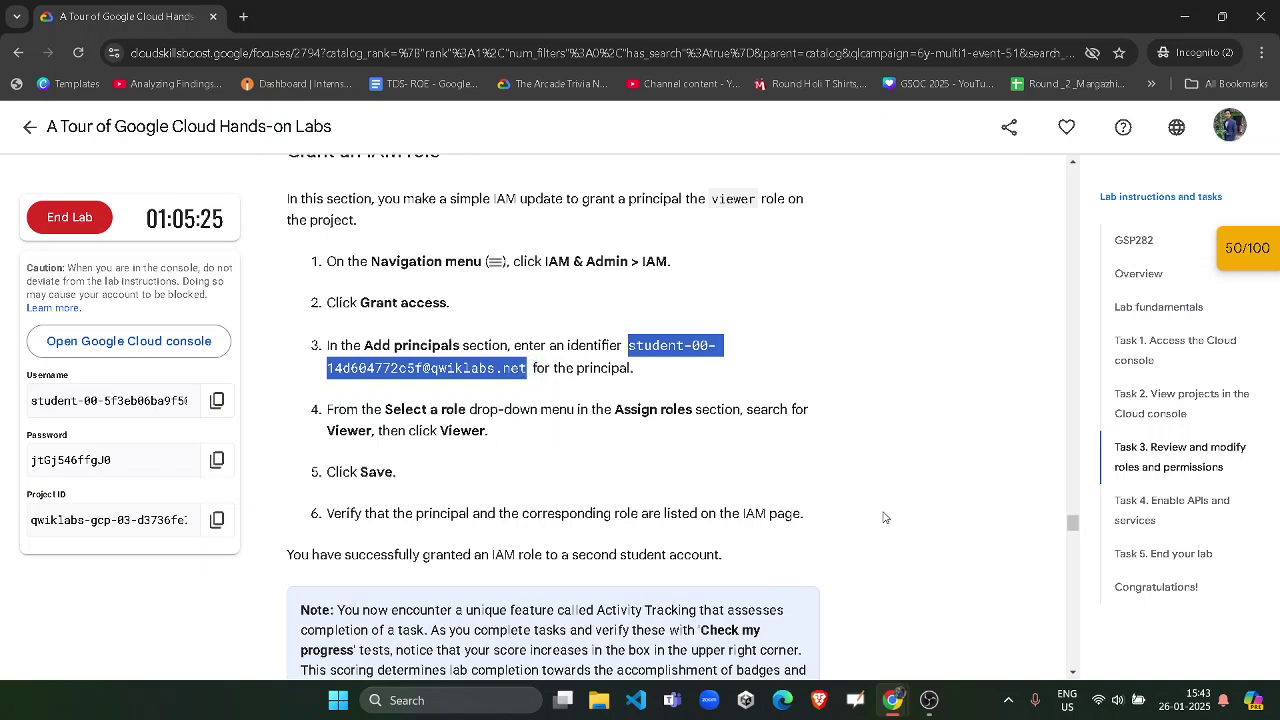
mouse_move(886, 708)
left_click(1066, 632)
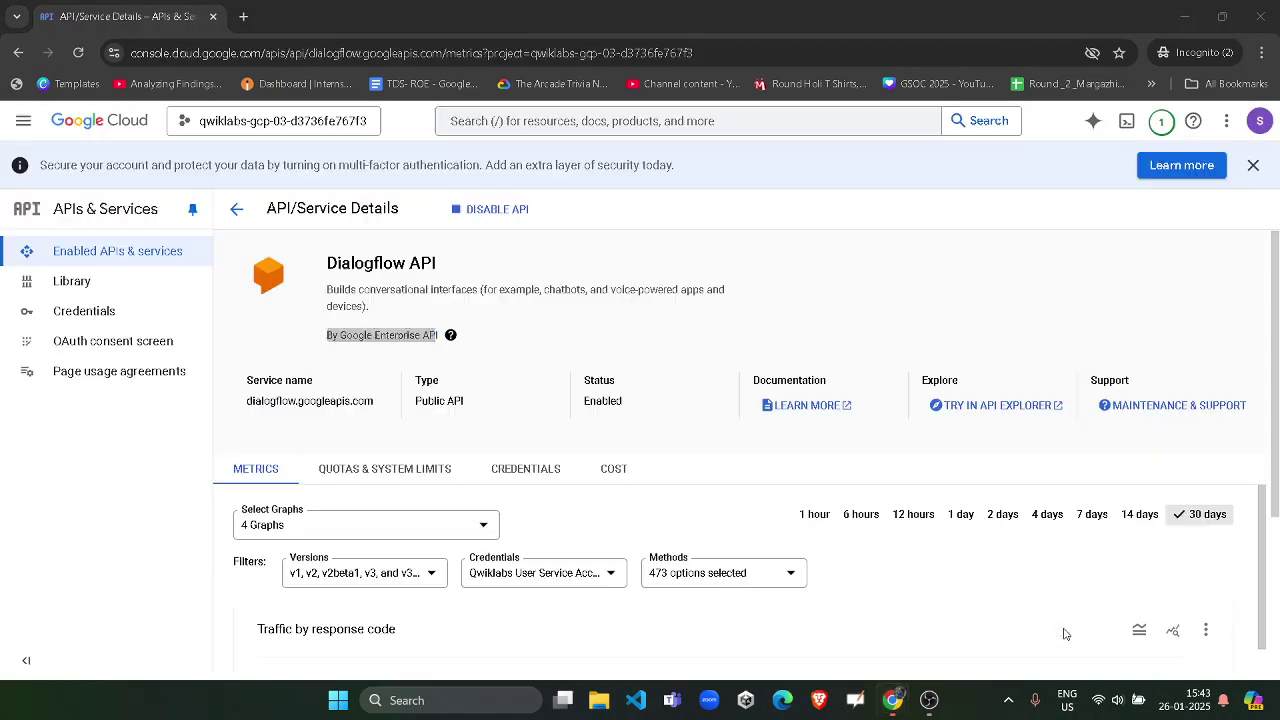
left_click(23, 120)
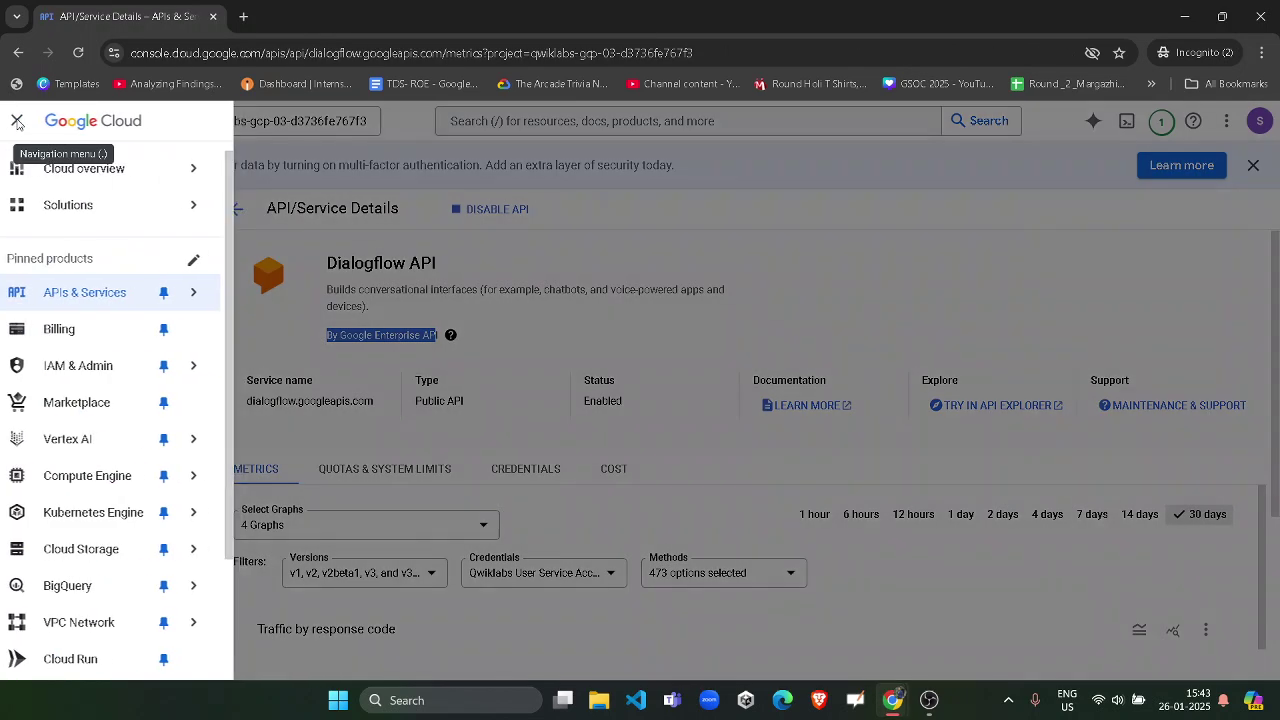
mouse_move(99, 381)
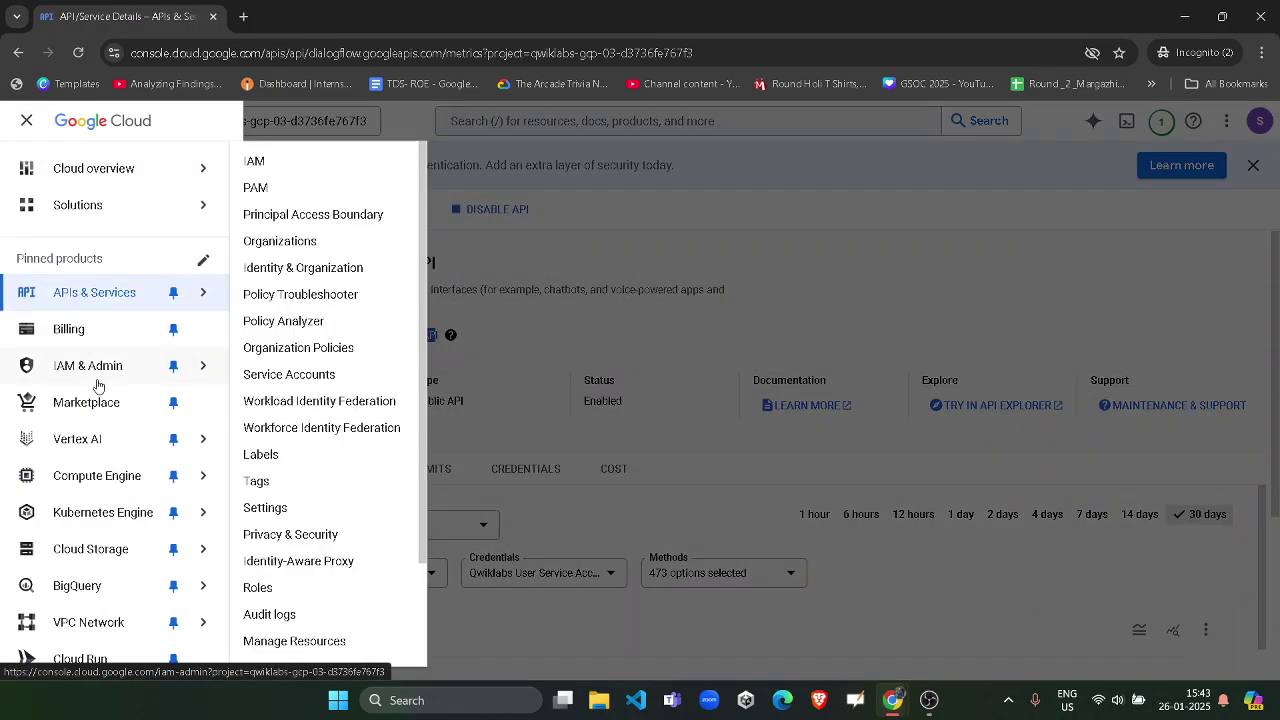
left_click(286, 171)
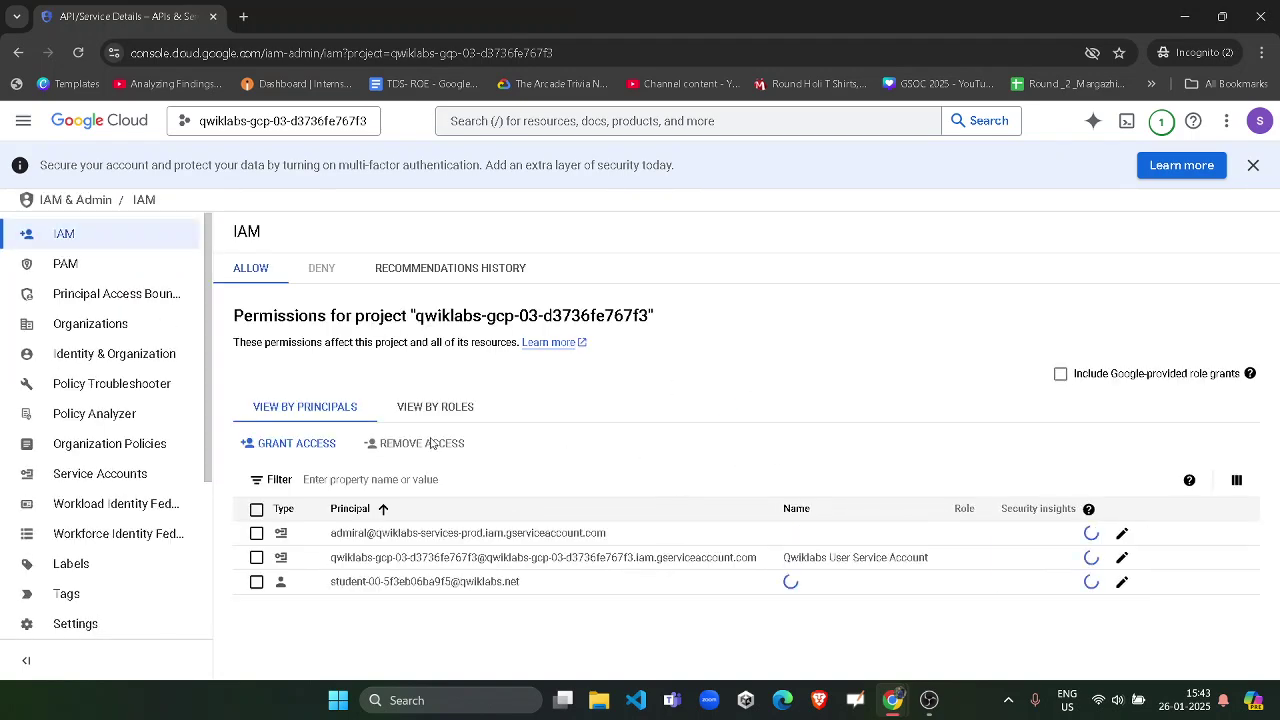
left_click(290, 443)
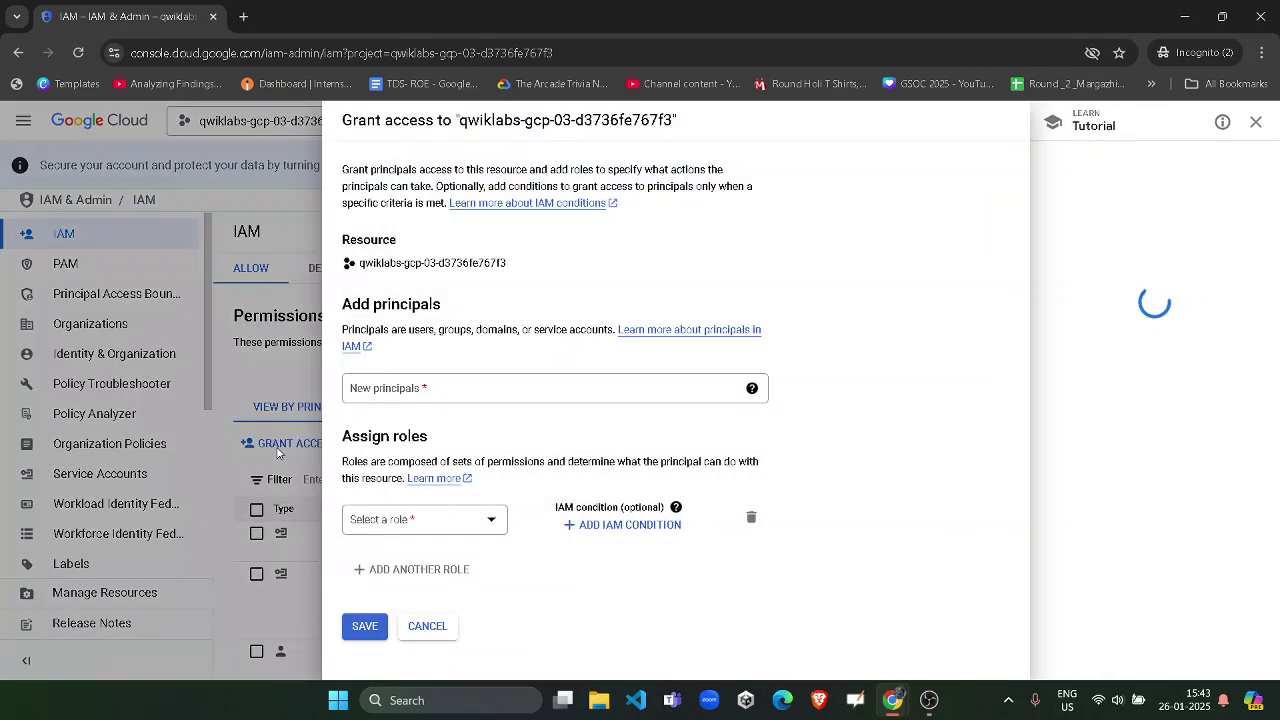
Check the lab's Grant access and Add principals instructions against the open access grant form.
left_click(449, 522)
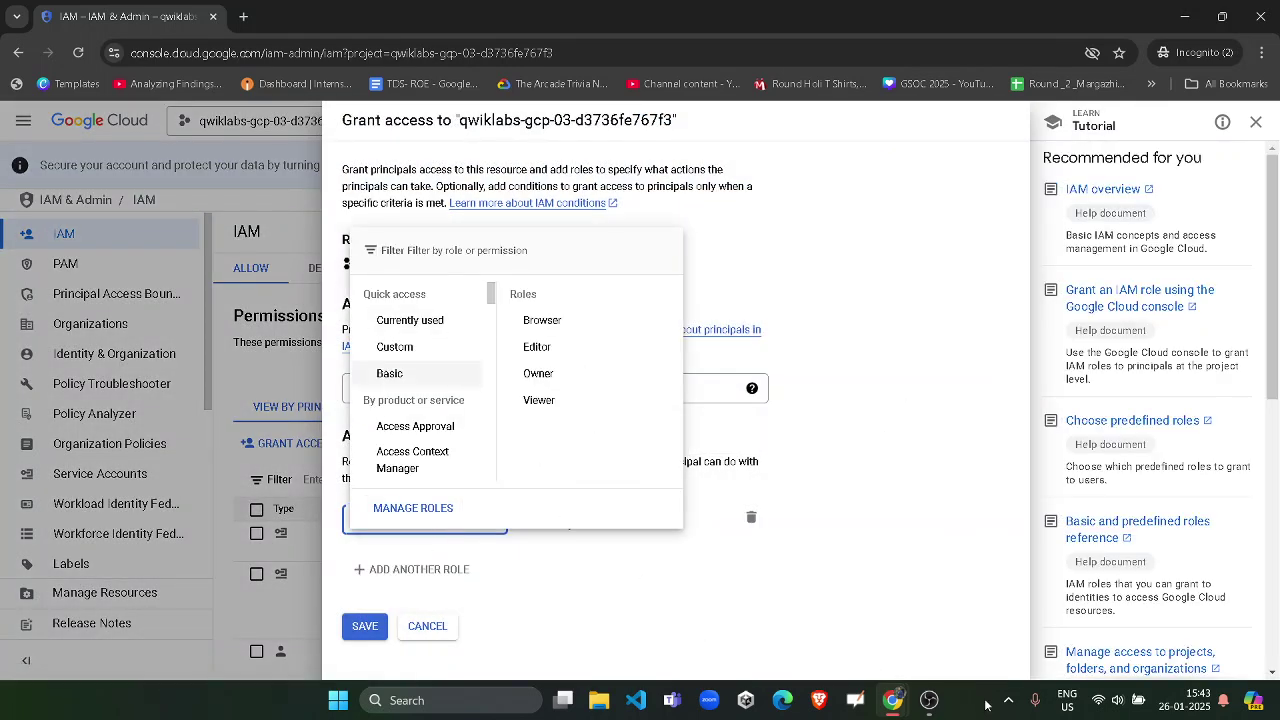
mouse_move(893, 700)
left_click(866, 650)
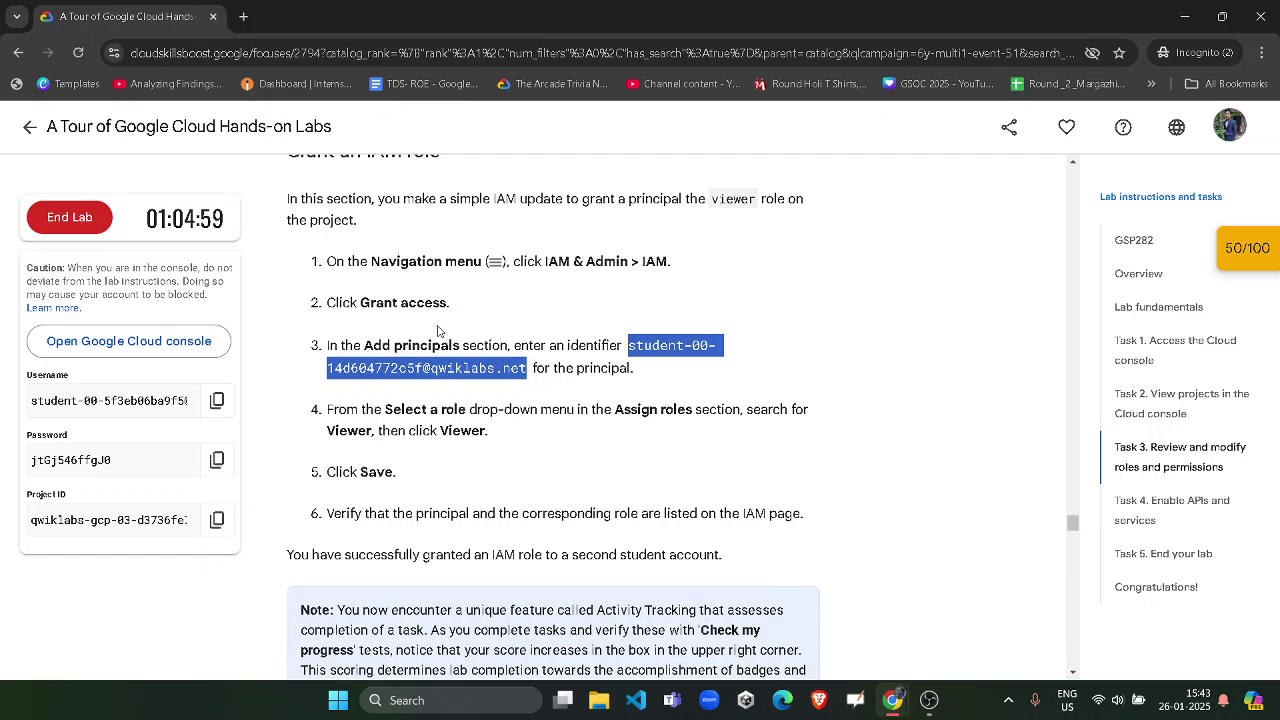
left_click_drag(362, 304, 450, 306)
left_click_drag(370, 346, 596, 346)
left_click(620, 377)
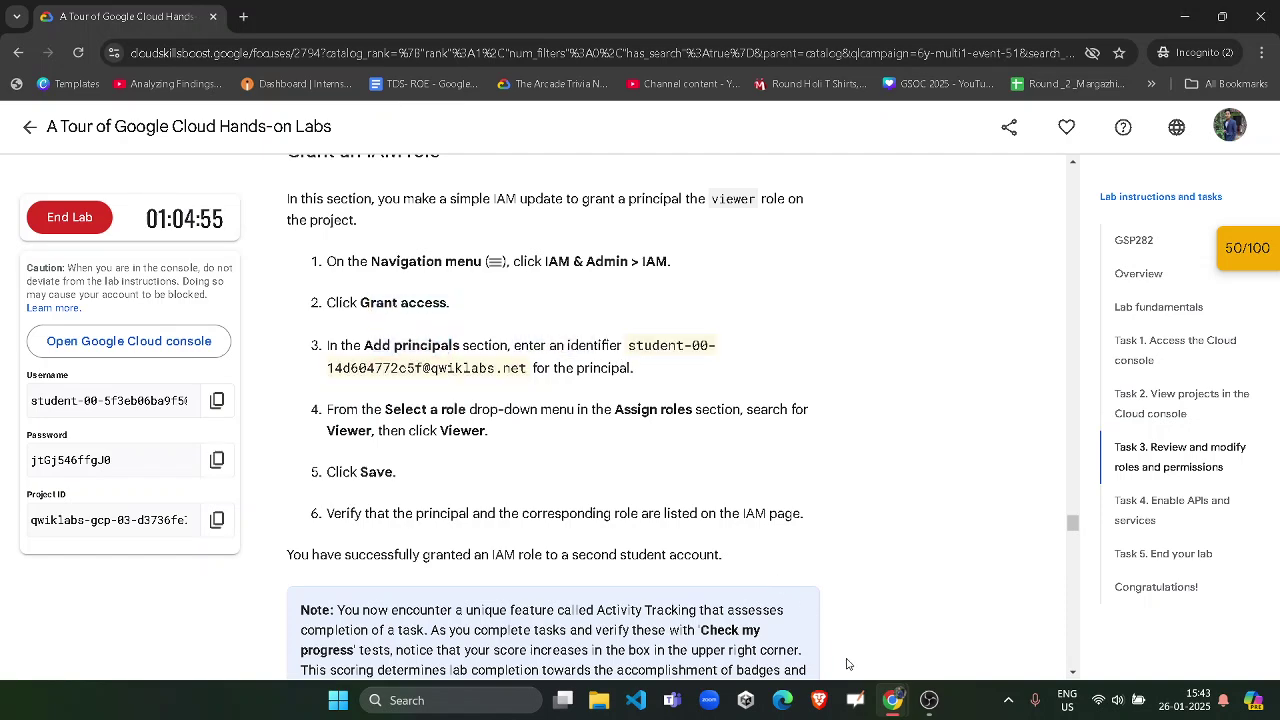
mouse_move(893, 700)
left_click(1000, 620)
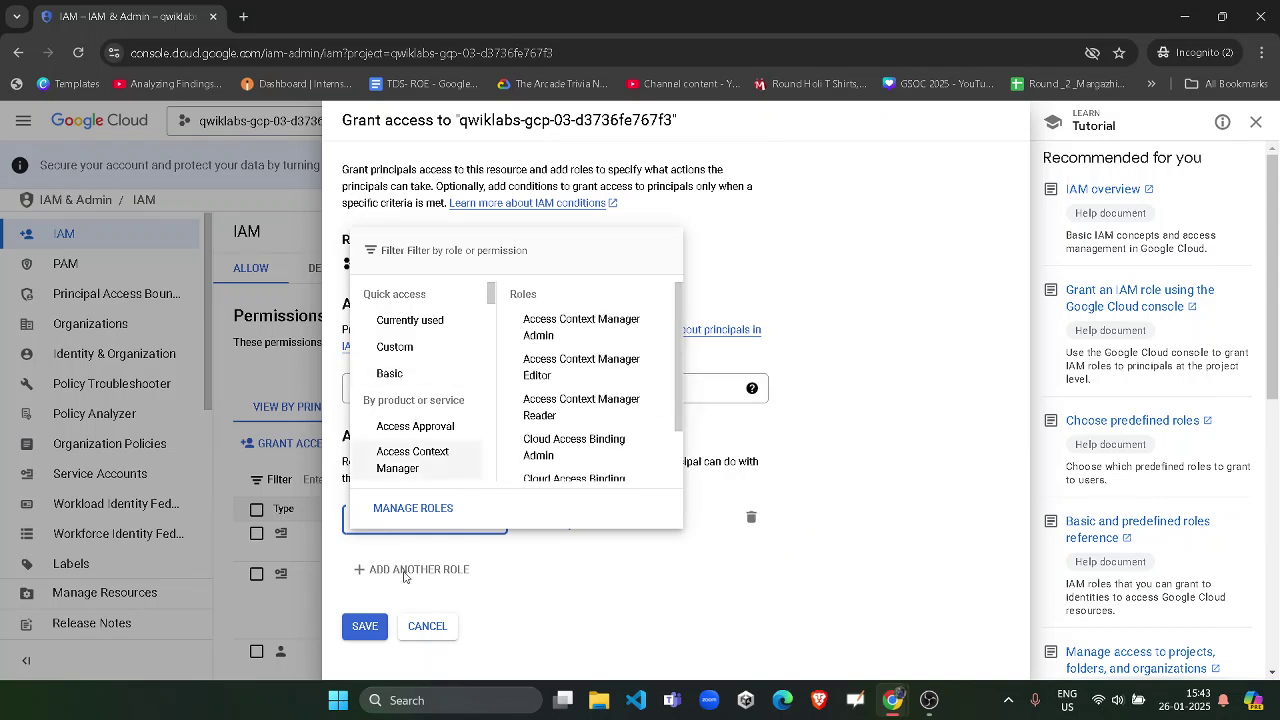
left_click(422, 625)
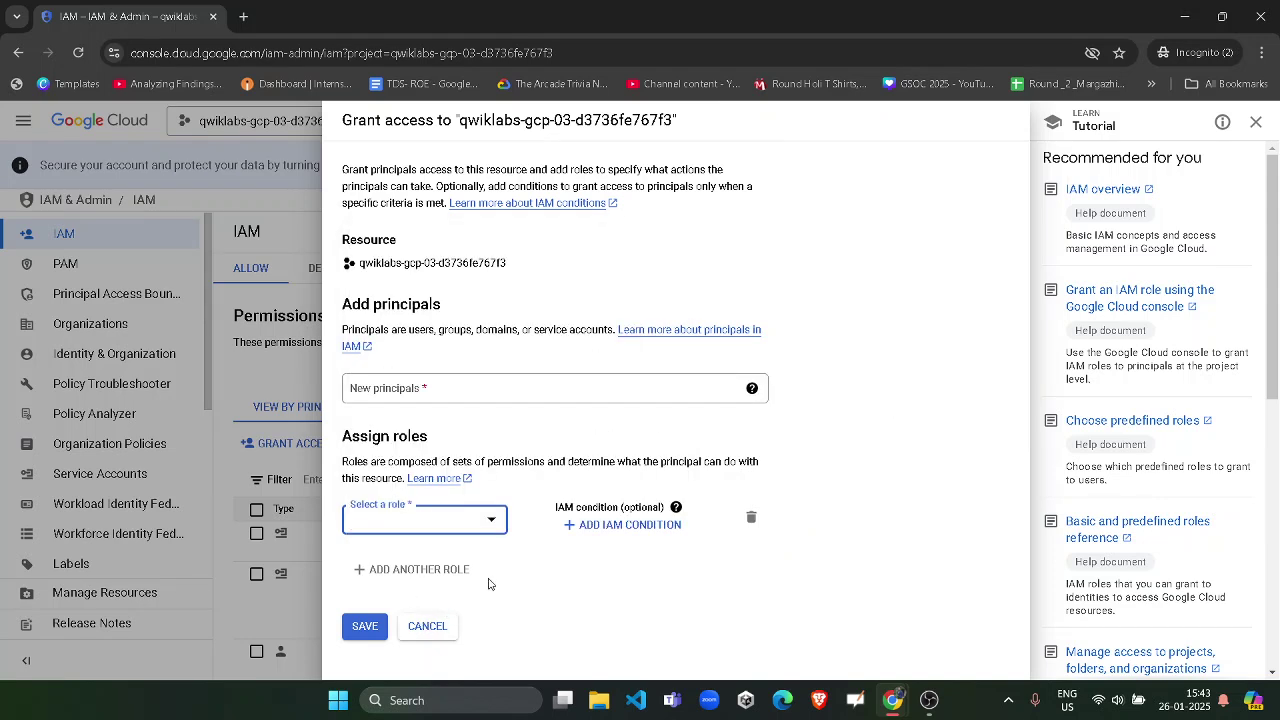
Enter the second student account's identifier as the new principal.
left_click(444, 386)
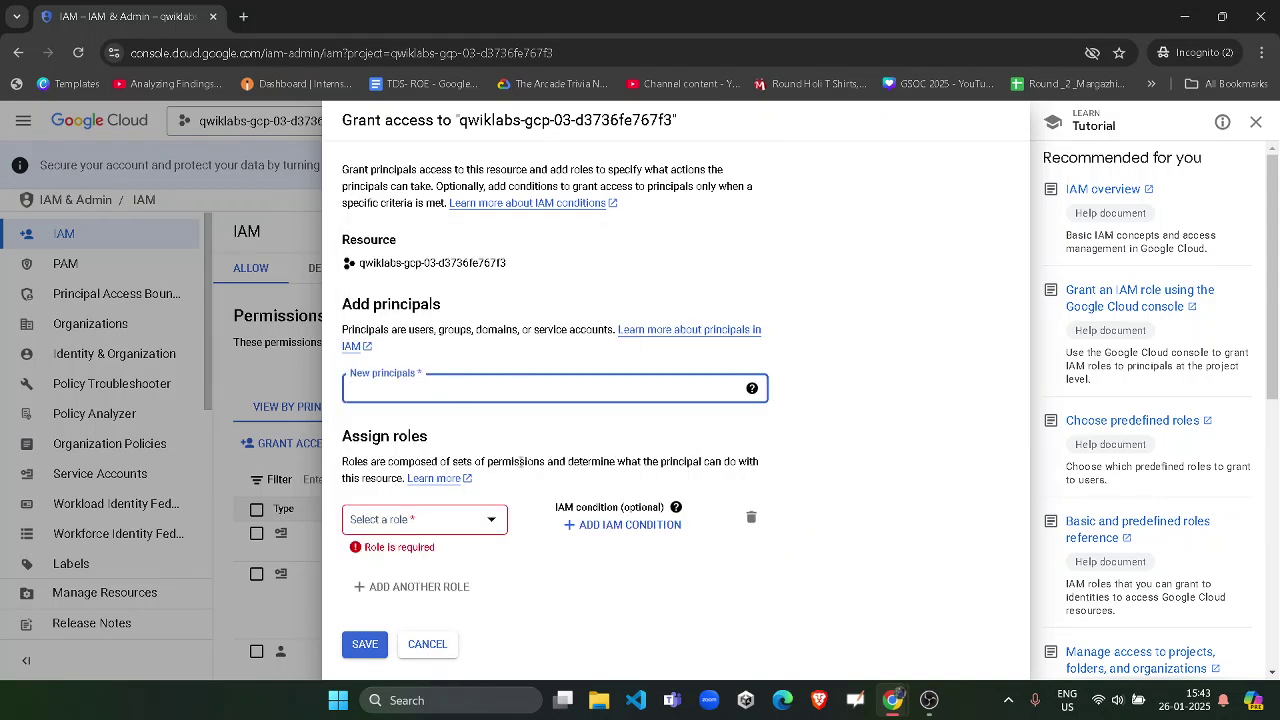
key("ctrl+v")
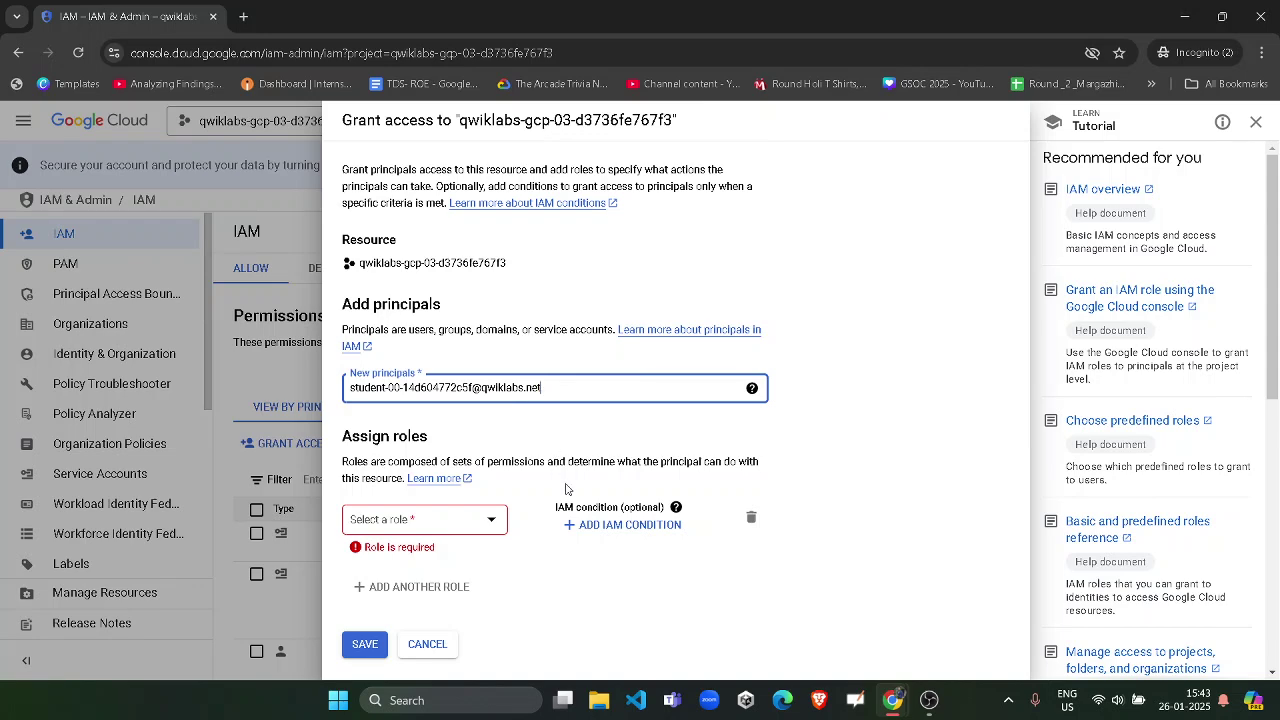
key("Return")
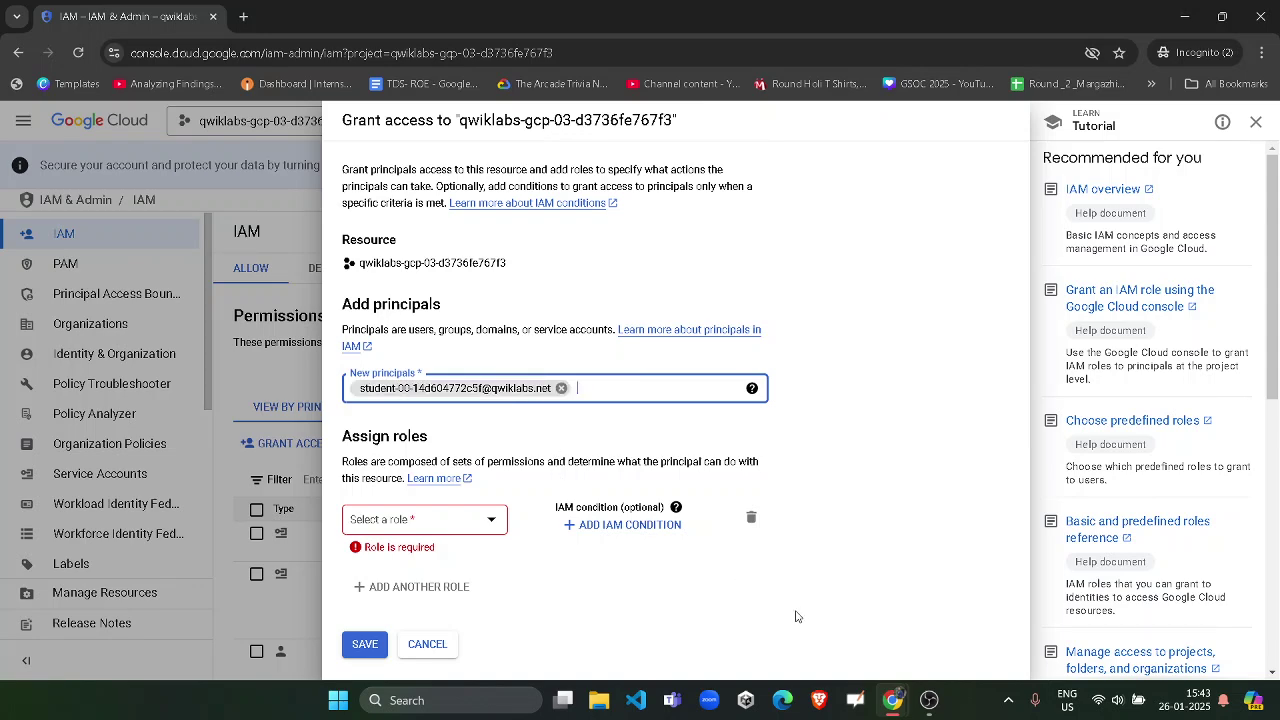
Read the lab instruction on which role to select for the principal, and return to the access grant form.
mouse_move(899, 714)
left_click(977, 571)
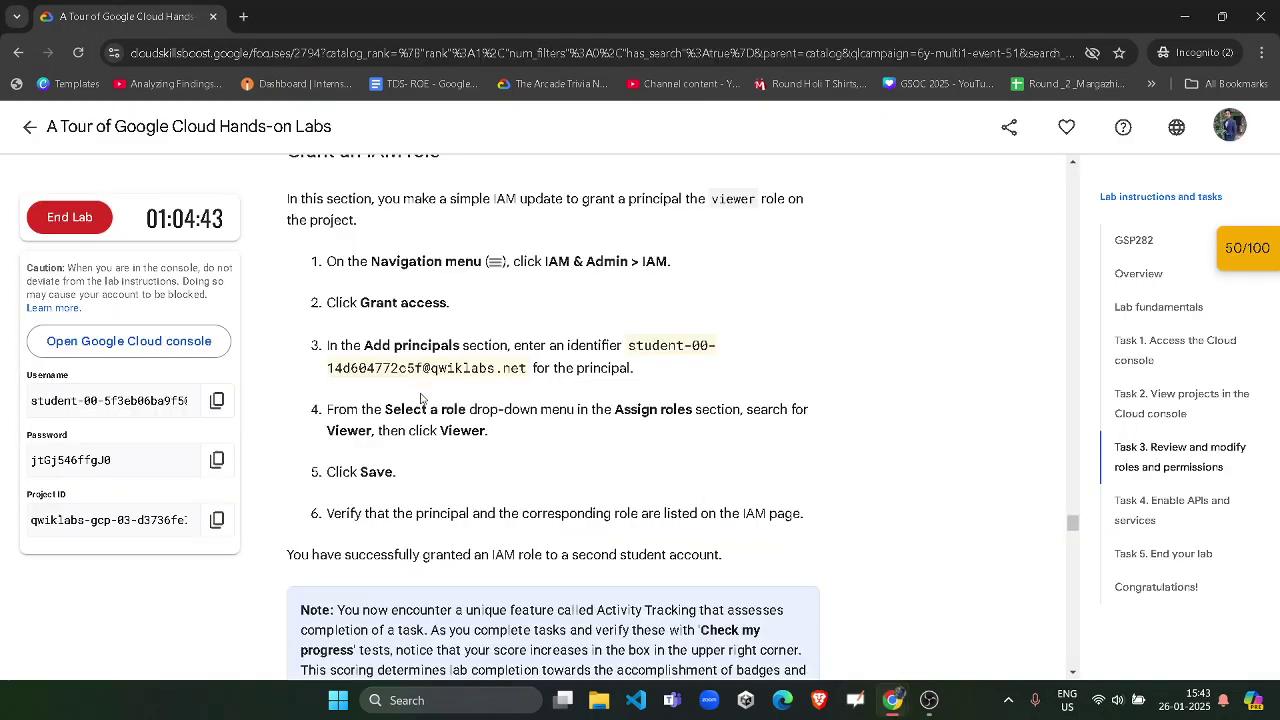
left_click_drag(401, 409, 564, 410)
left_click(615, 418)
left_click_drag(721, 410, 774, 410)
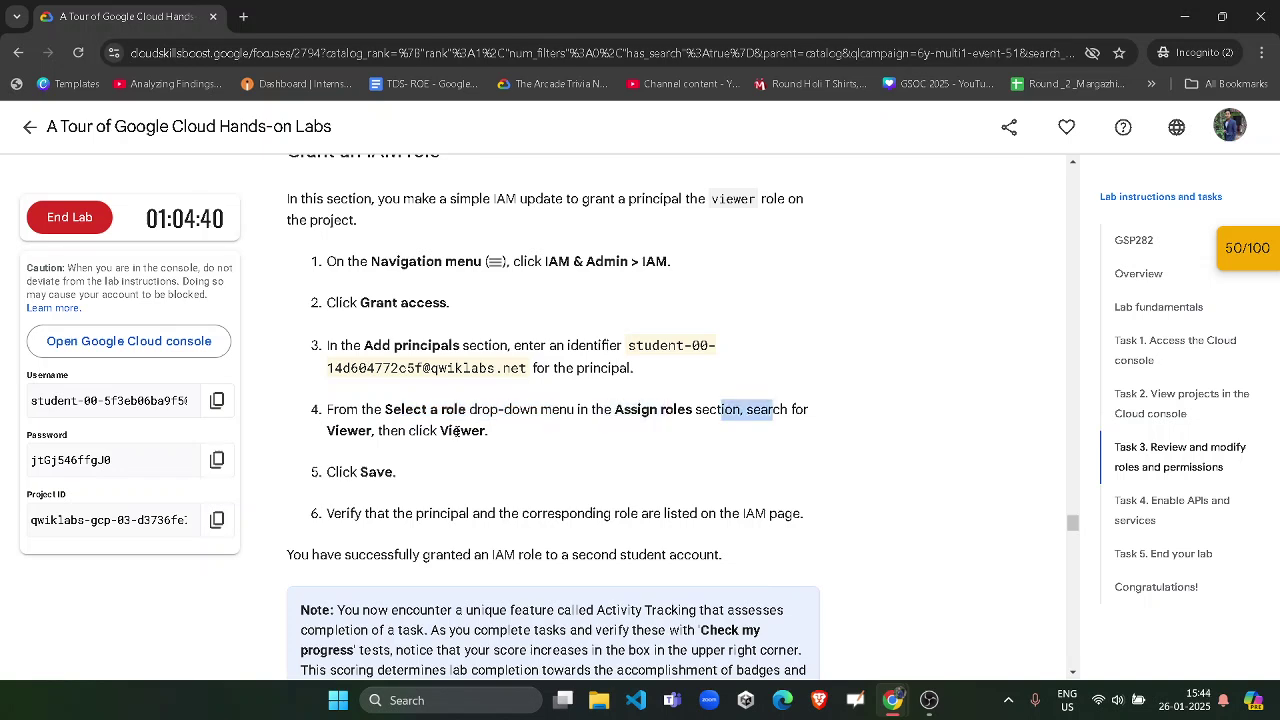
left_click_drag(440, 430, 482, 430)
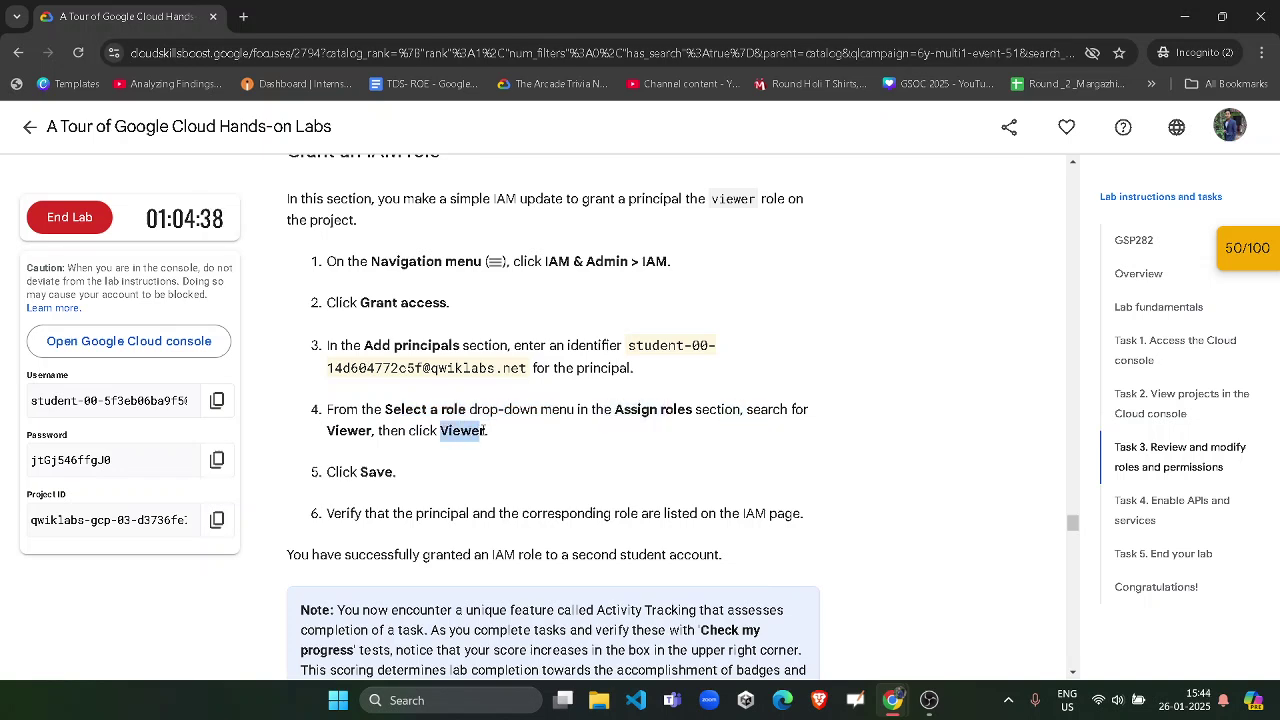
mouse_move(893, 700)
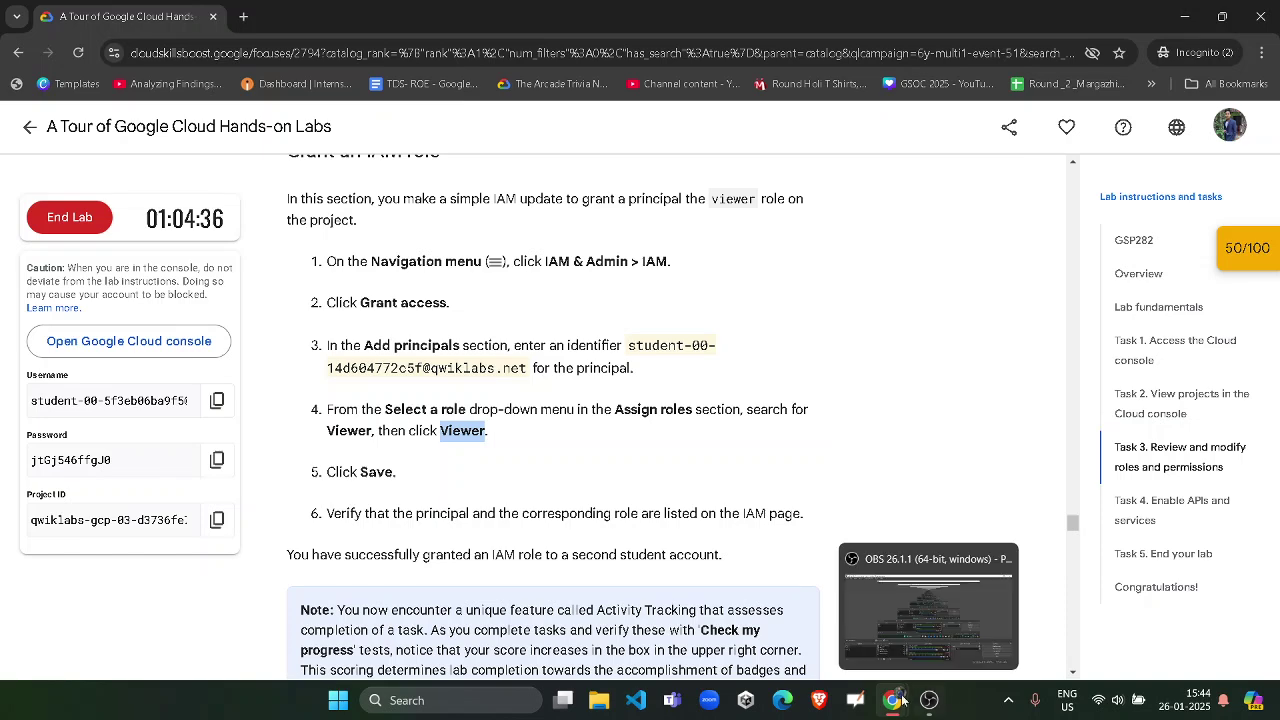
left_click(1075, 620)
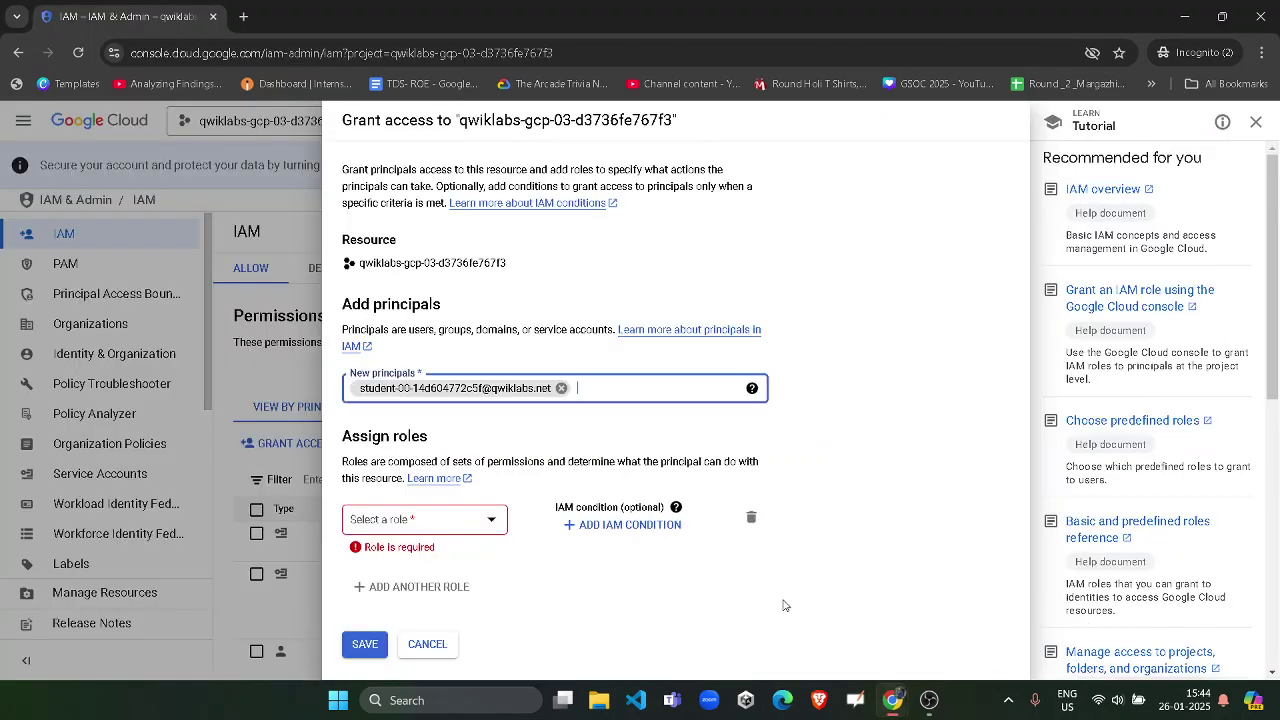
Find and assign the Viewer role to the new principal, and save the access grant.
left_click(457, 520)
type("Viewer")
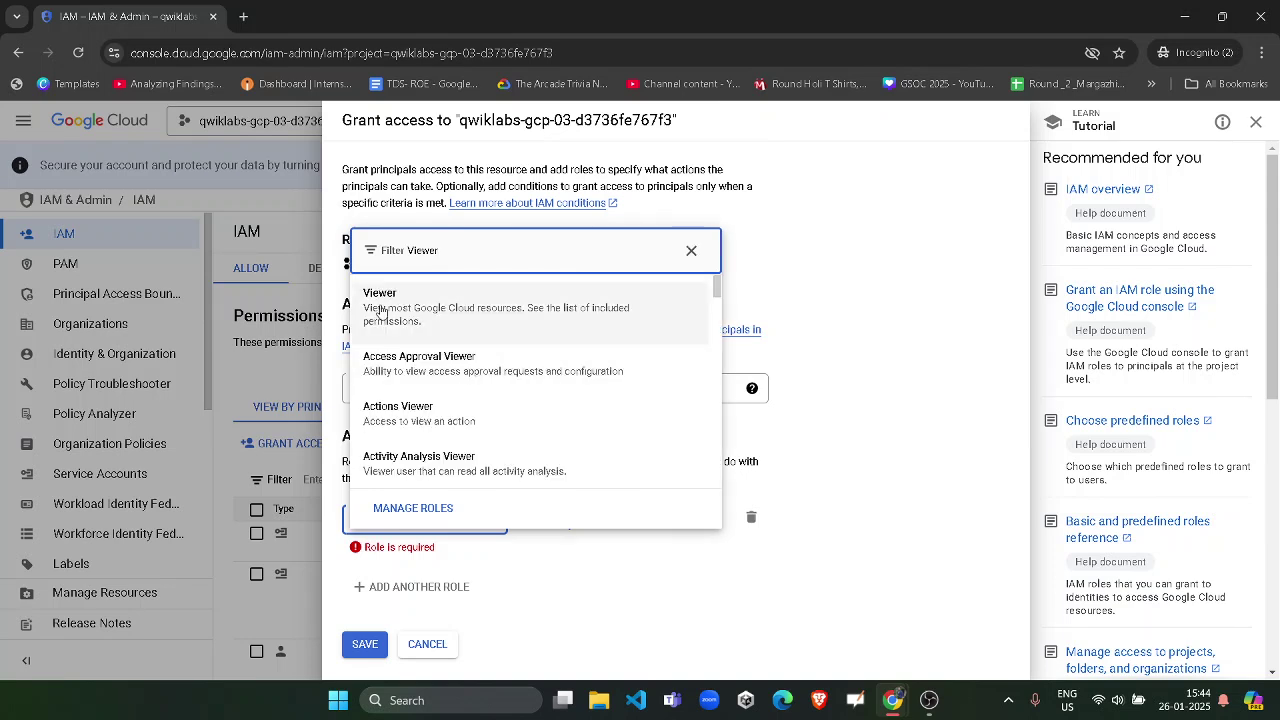
left_click(380, 308)
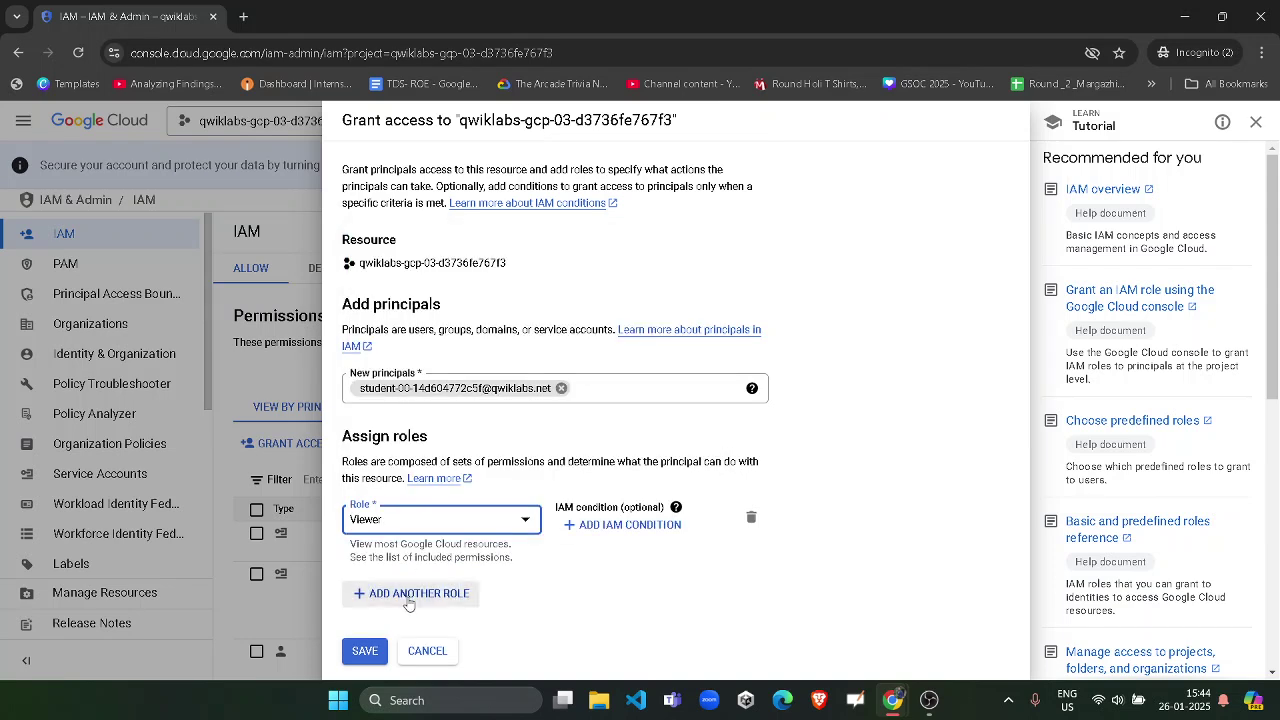
left_click(365, 652)
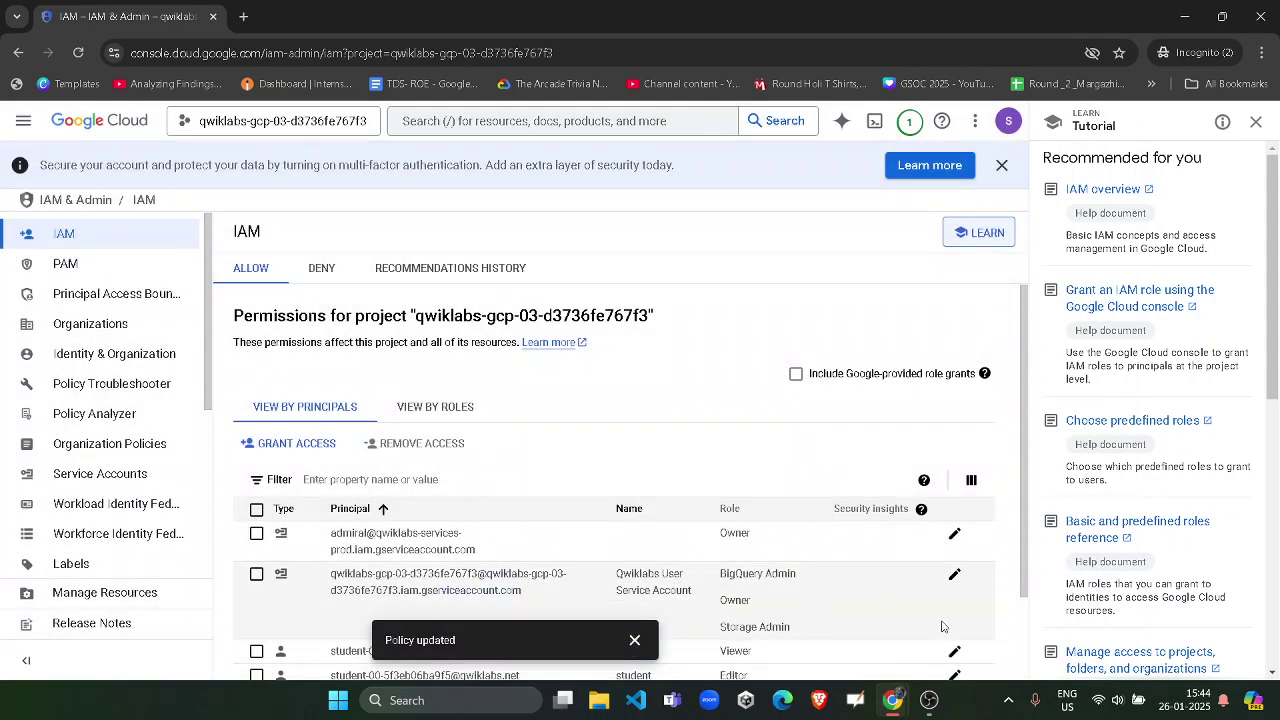
Run the lab's "Grant an IAM role" progress check in Task 3.
mouse_move(897, 712)
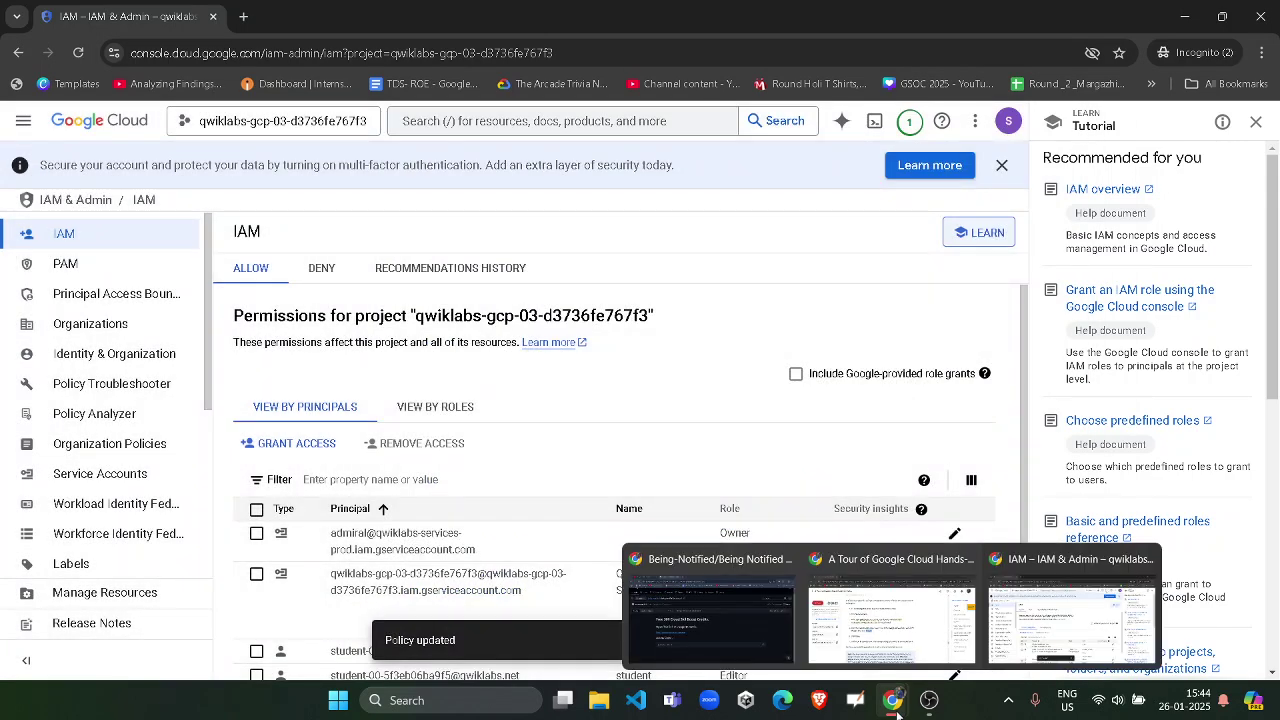
left_click(891, 610)
scroll(403, 472, "down", 5)
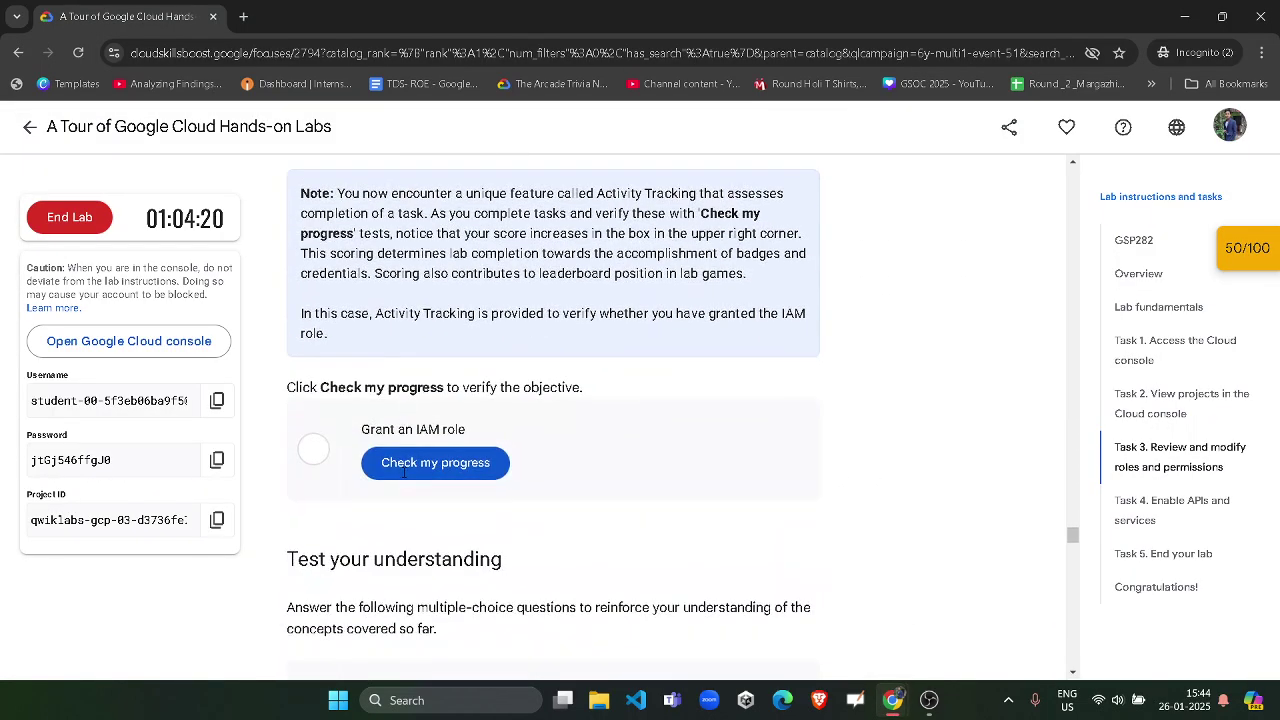
left_click(430, 466)
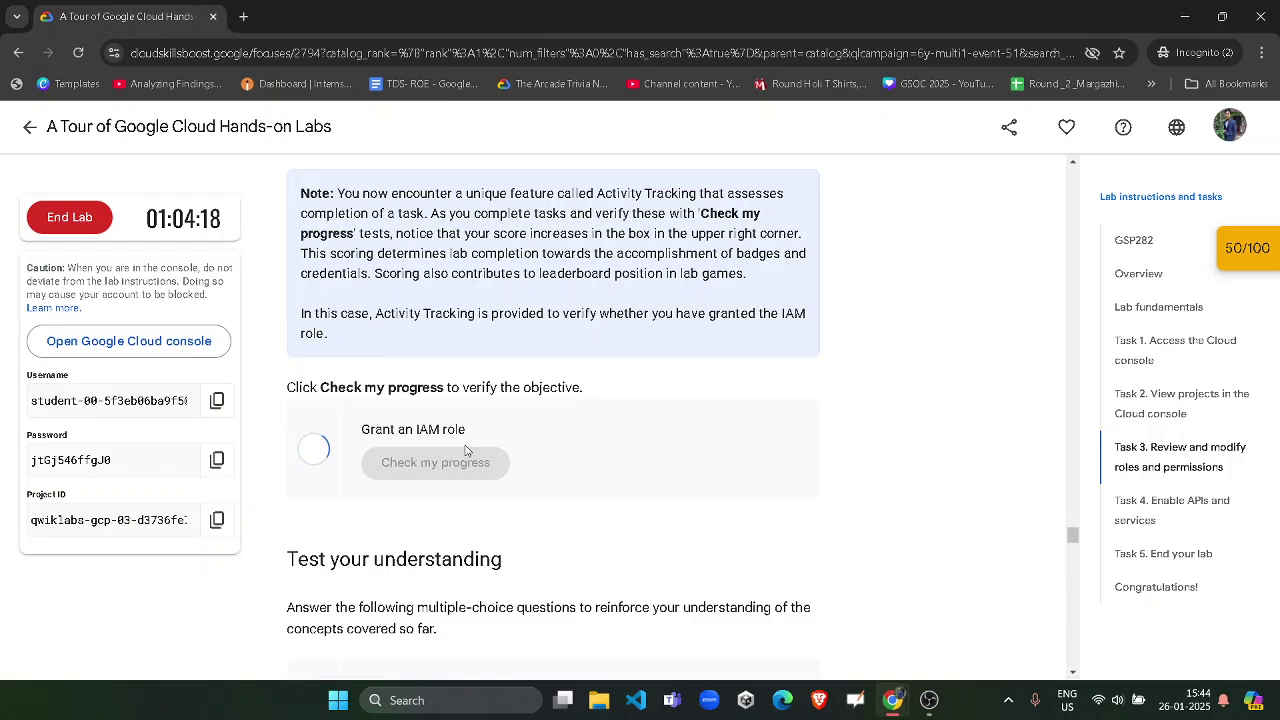
left_click(466, 455)
Review the "Grant an IAM role" instructions on selecting the role and verifying the principal.
scroll(449, 380, "up", 4)
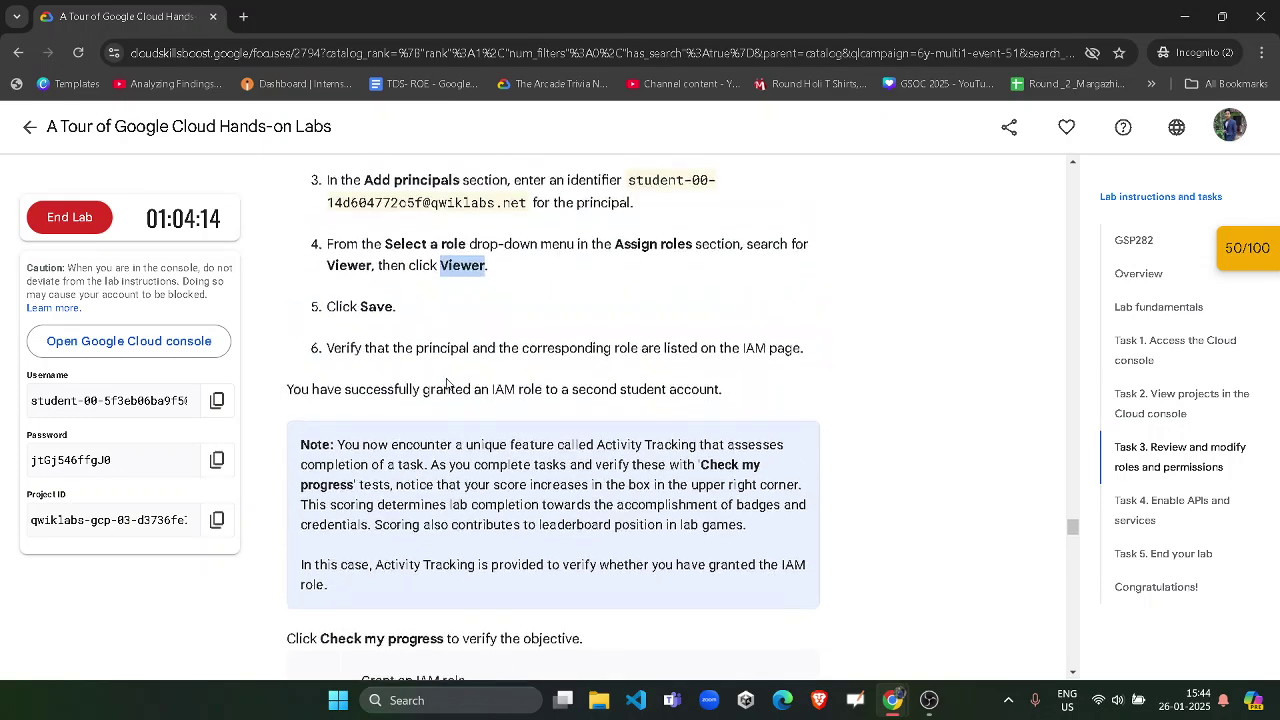
left_click(510, 363)
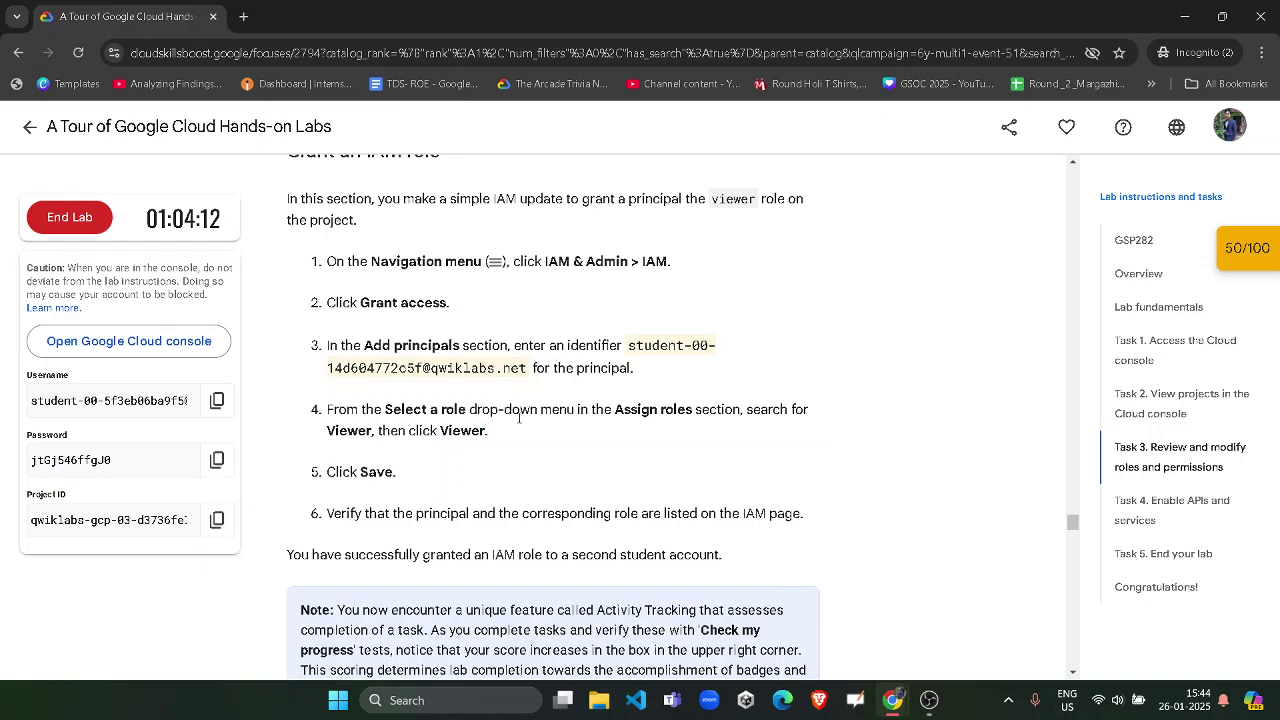
left_click_drag(390, 410, 488, 430)
left_click_drag(396, 513, 488, 513)
scroll(600, 470, "up", 2)
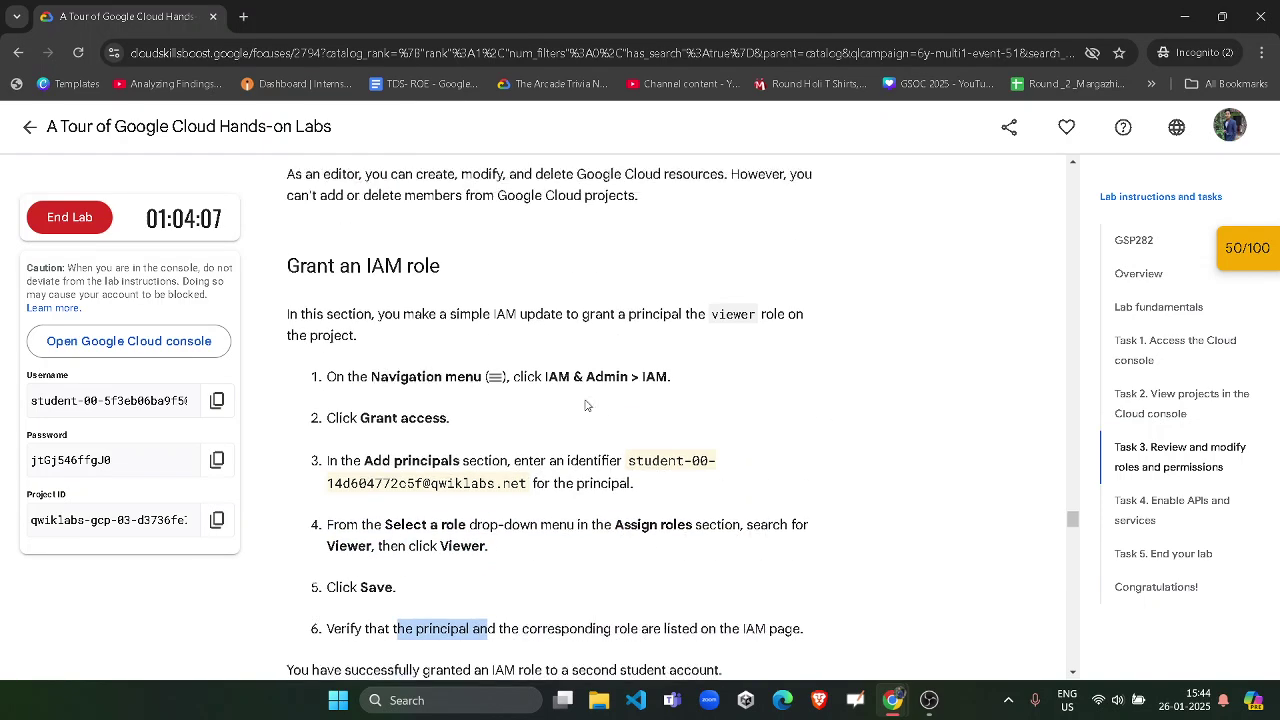
scroll(613, 469, "down", 2)
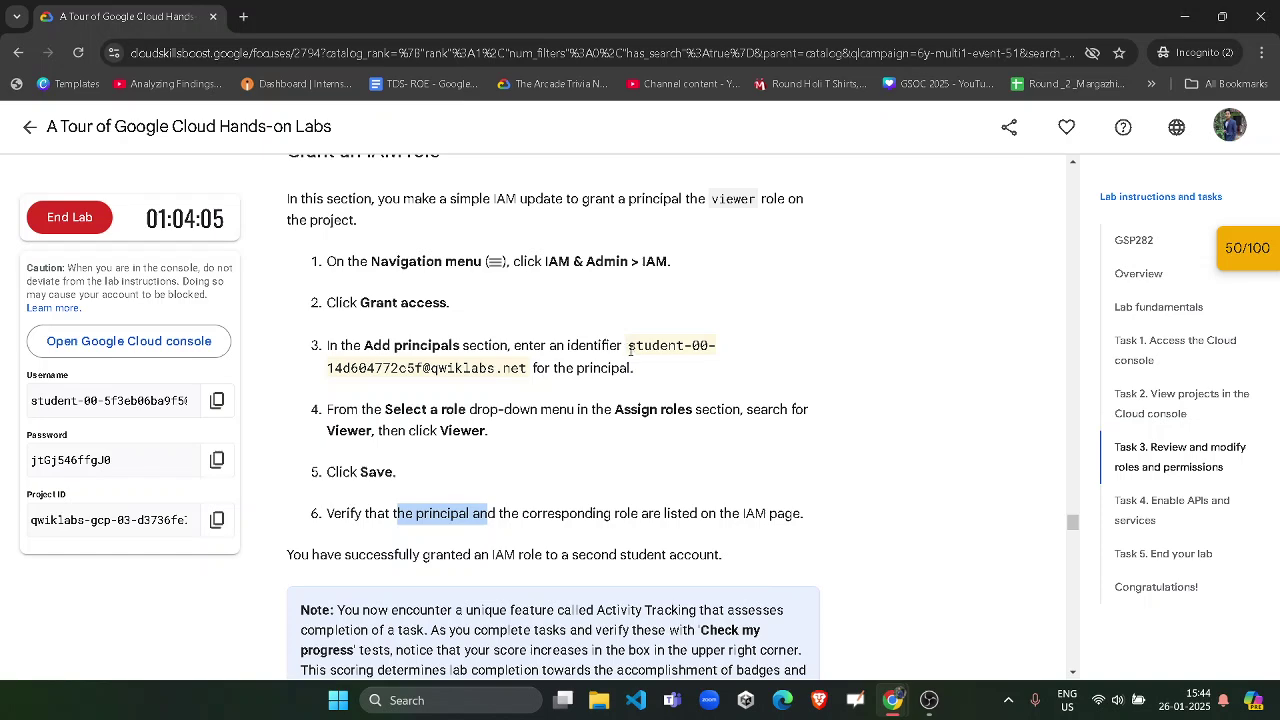
Copy the second student account's identifier from the lab instructions and enter it as the new principal in a new IAM access grant.
left_click_drag(630, 348, 517, 383)
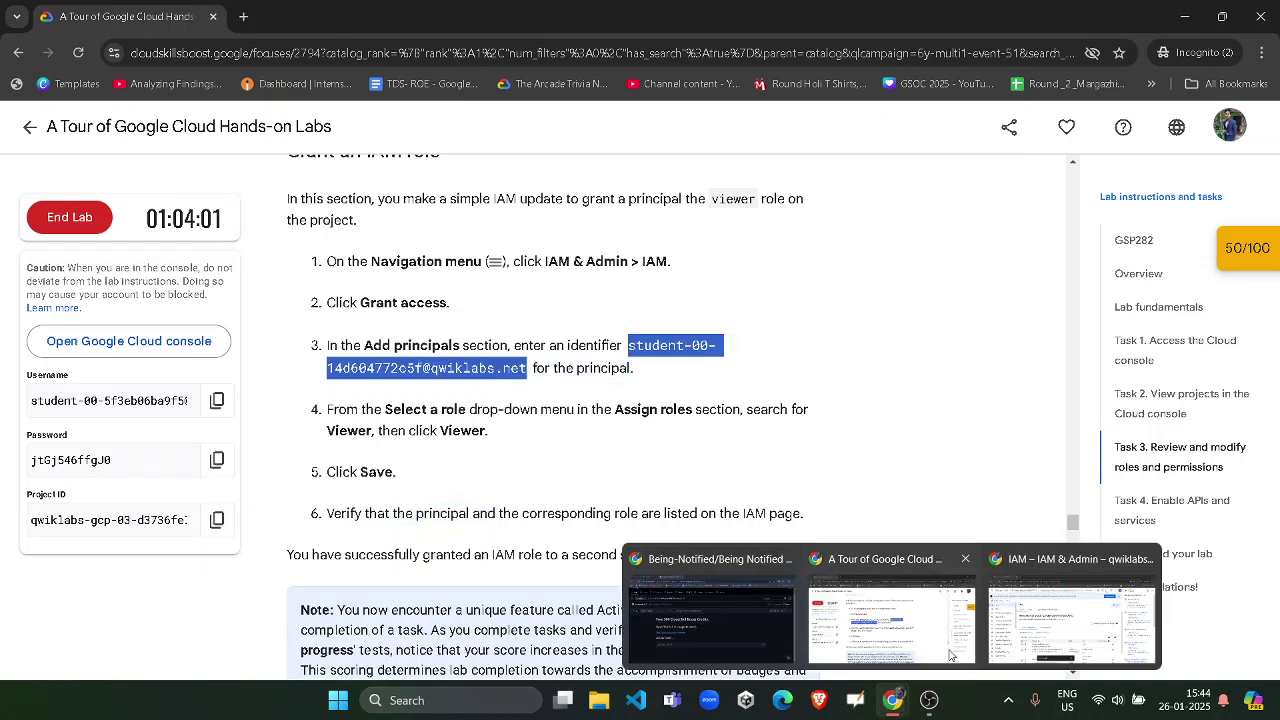
mouse_move(933, 690)
mouse_move(892, 700)
left_click(1200, 600)
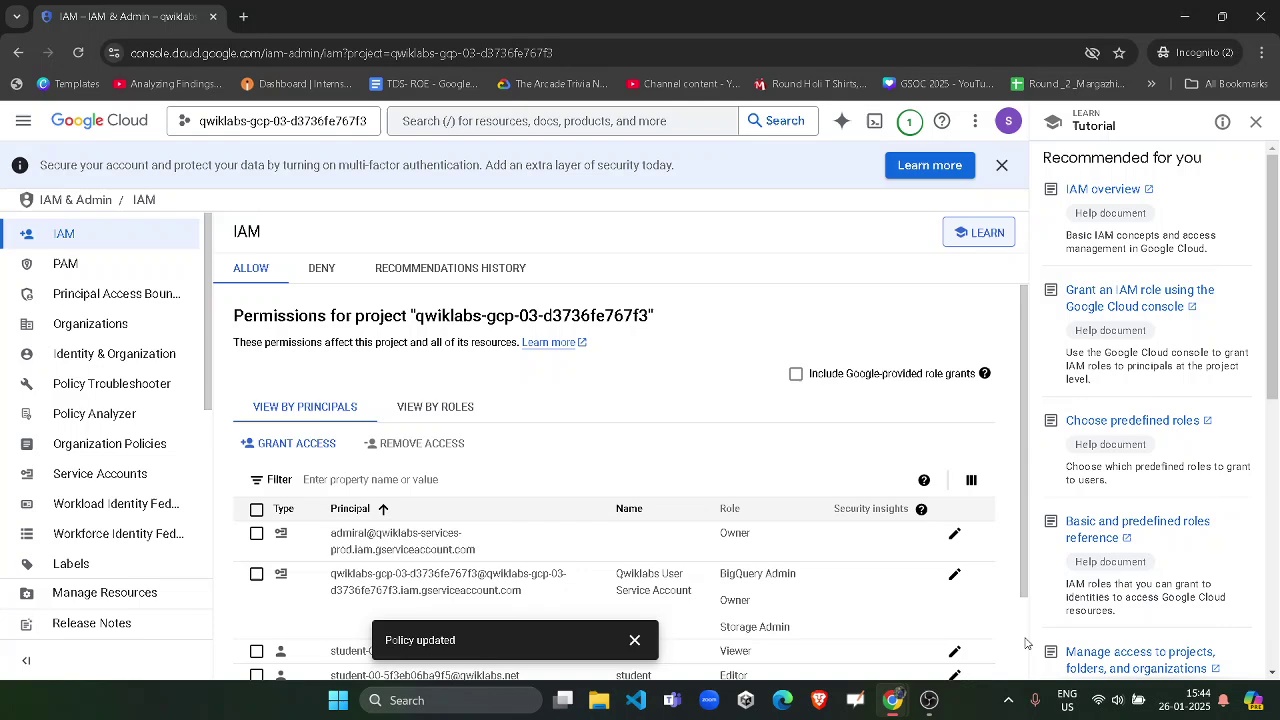
left_click(300, 444)
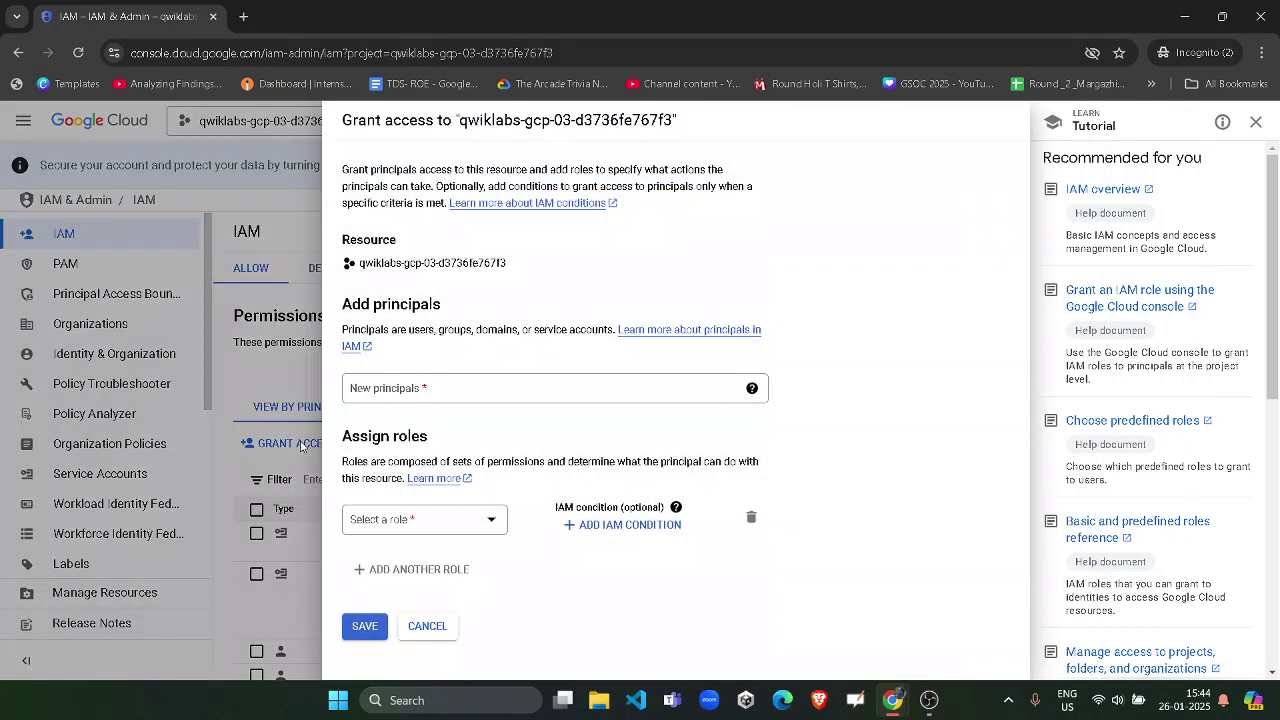
left_click(435, 389)
key("ctrl+v")
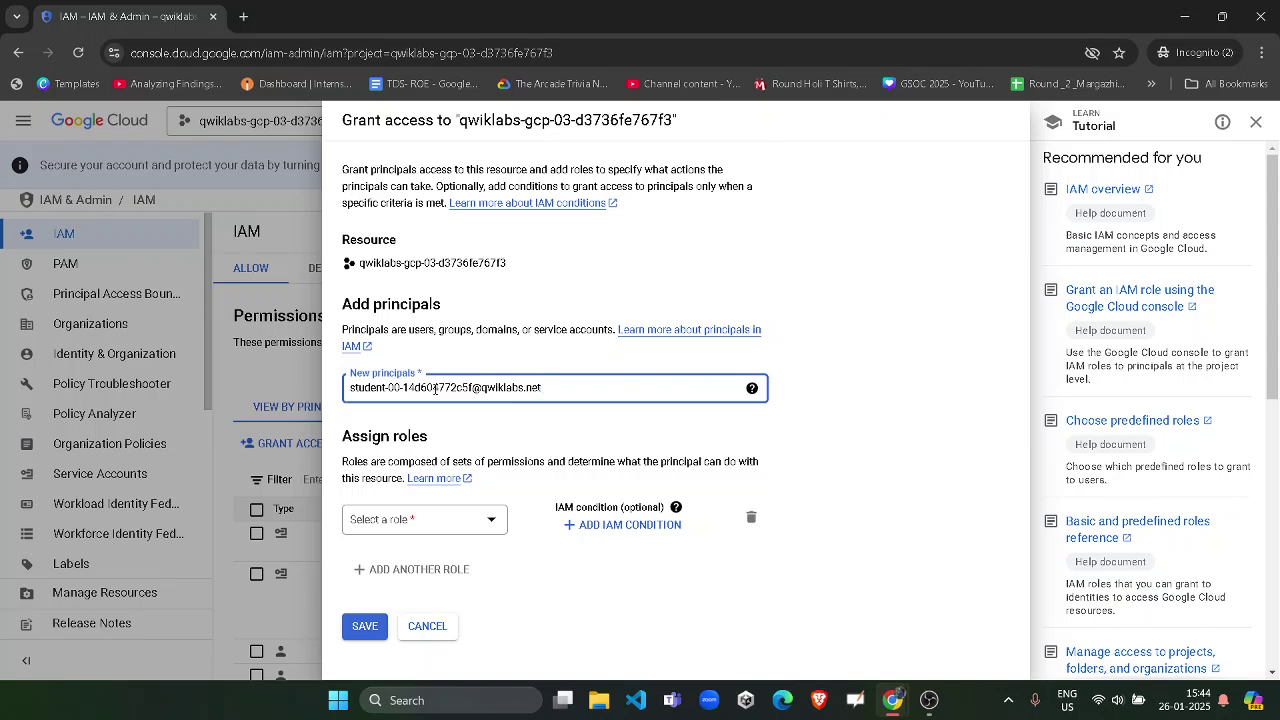
left_click(571, 437)
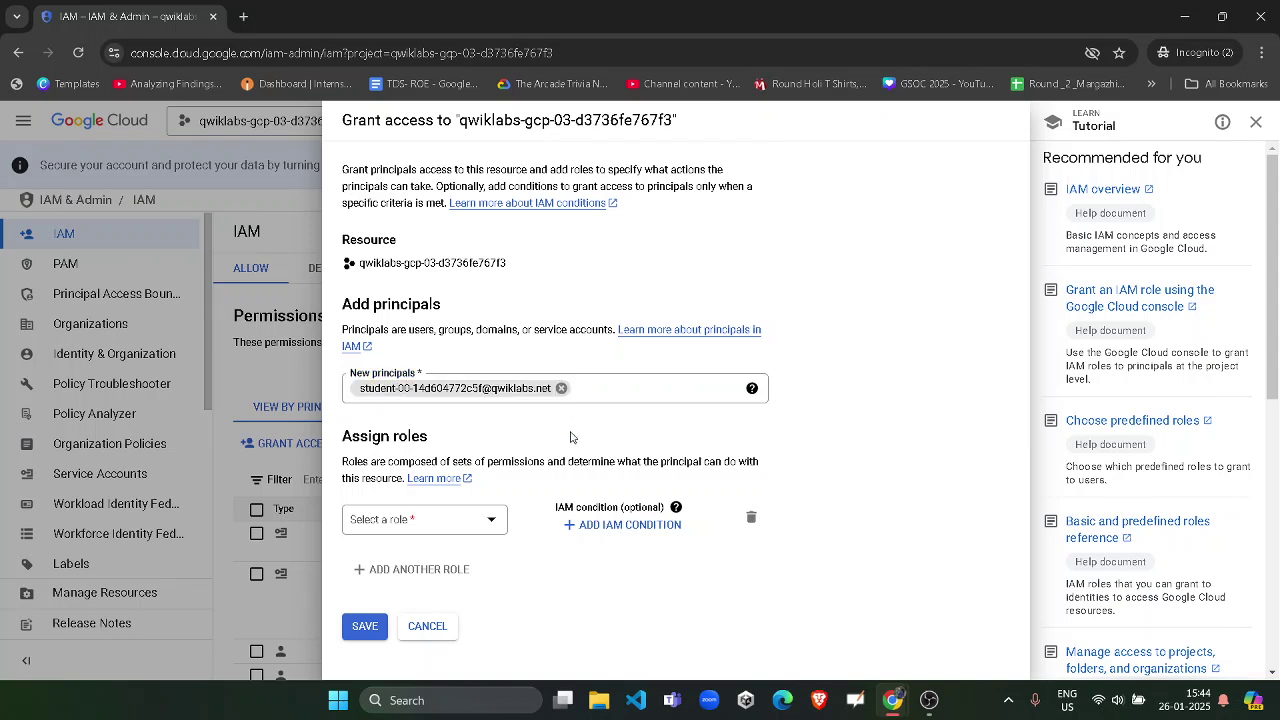
Filter the roles for "viewer", assign the Viewer role to the new principal, and save the access grant.
left_click(488, 522)
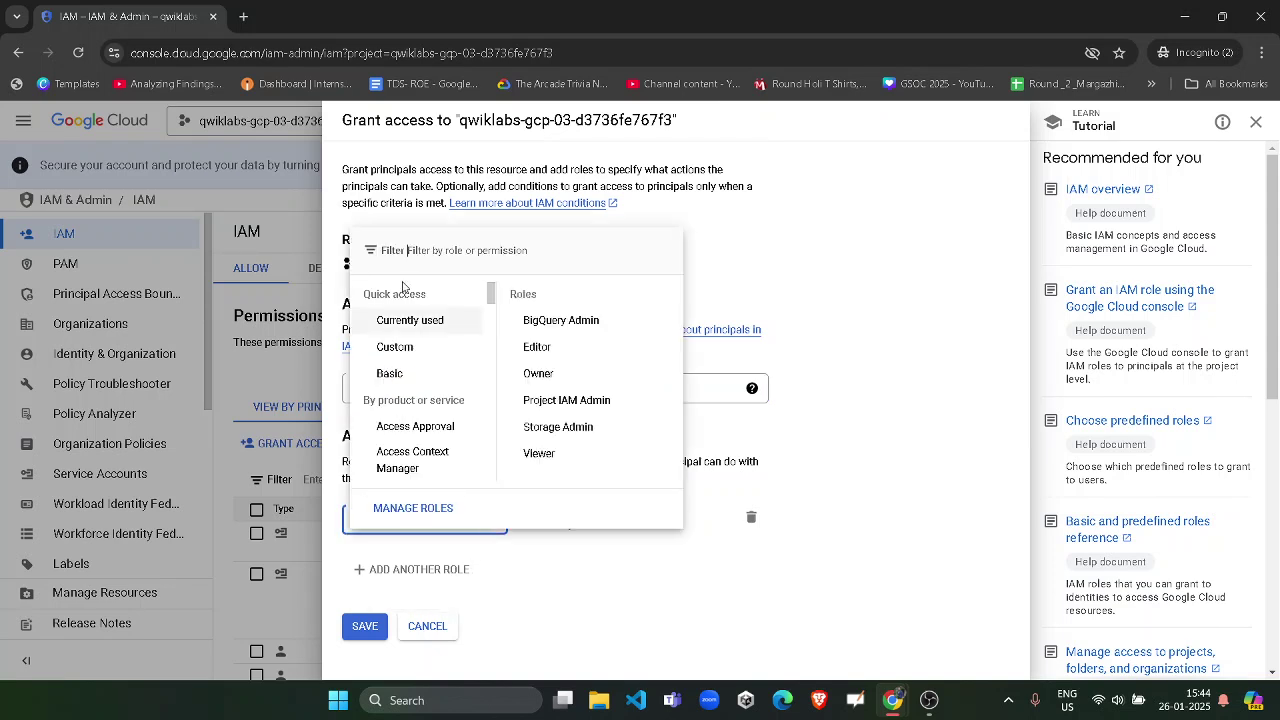
type("vi")
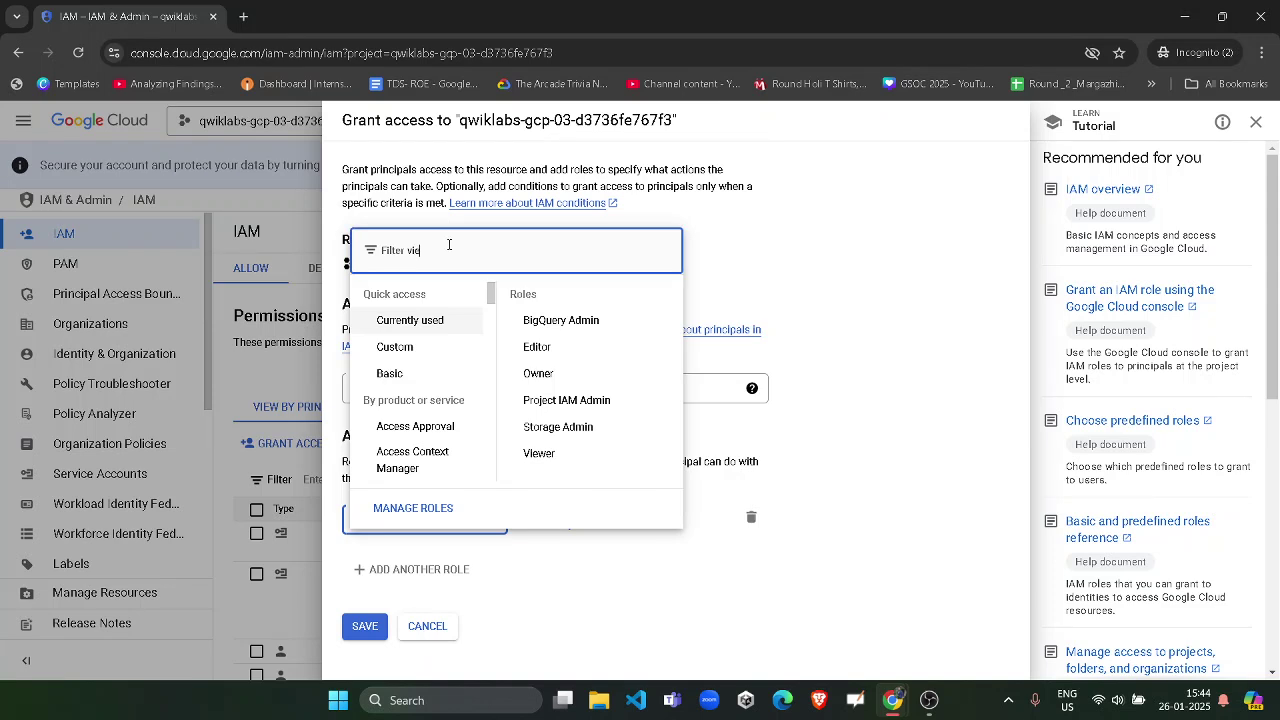
type("ewer")
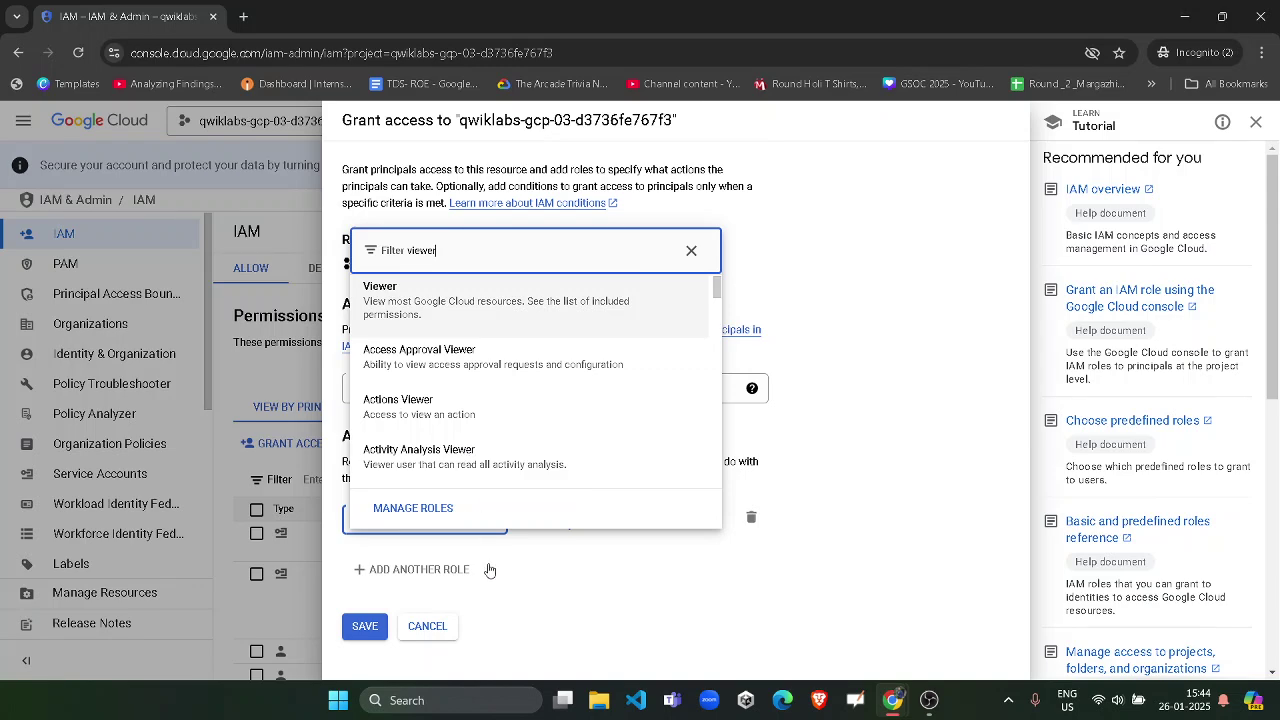
key("Return")
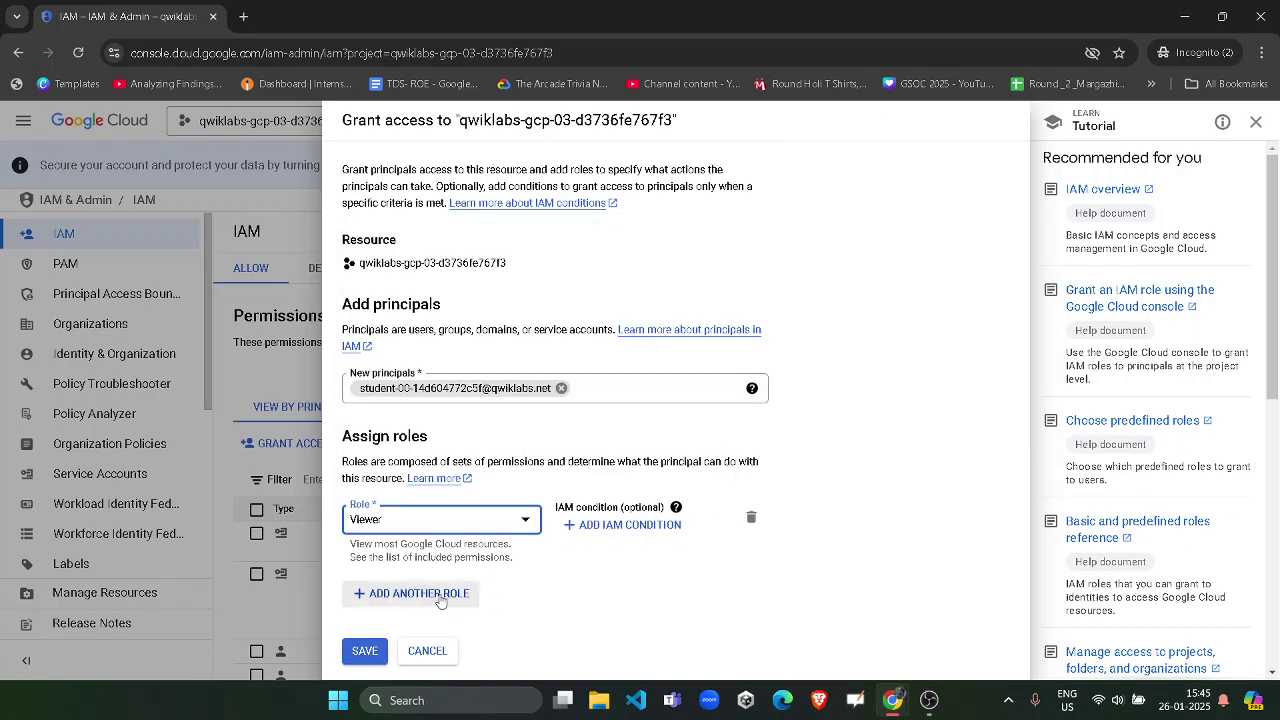
left_click(365, 651)
scroll(515, 590, "down", 1)
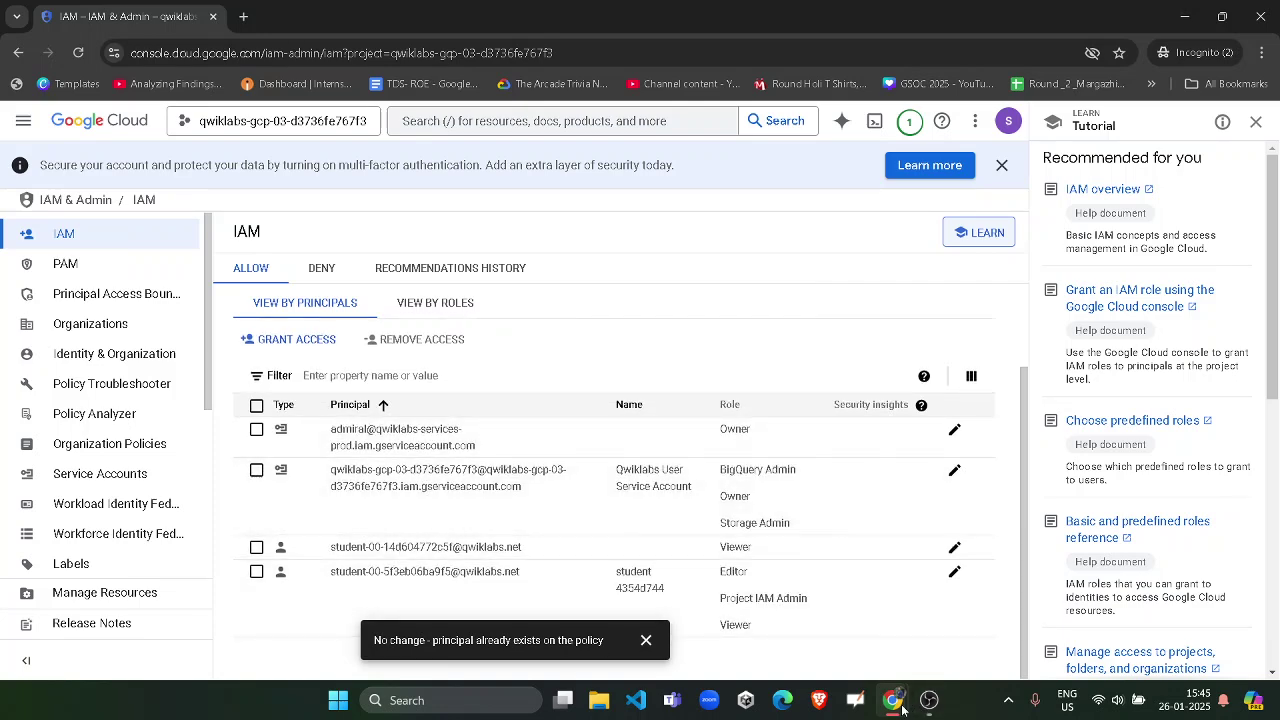
Return to the lab instructions and verify the "Grant an IAM role" objective with the Task 3 progress check.
mouse_move(892, 700)
left_click(869, 637)
scroll(555, 520, "down", 5)
left_click(435, 462)
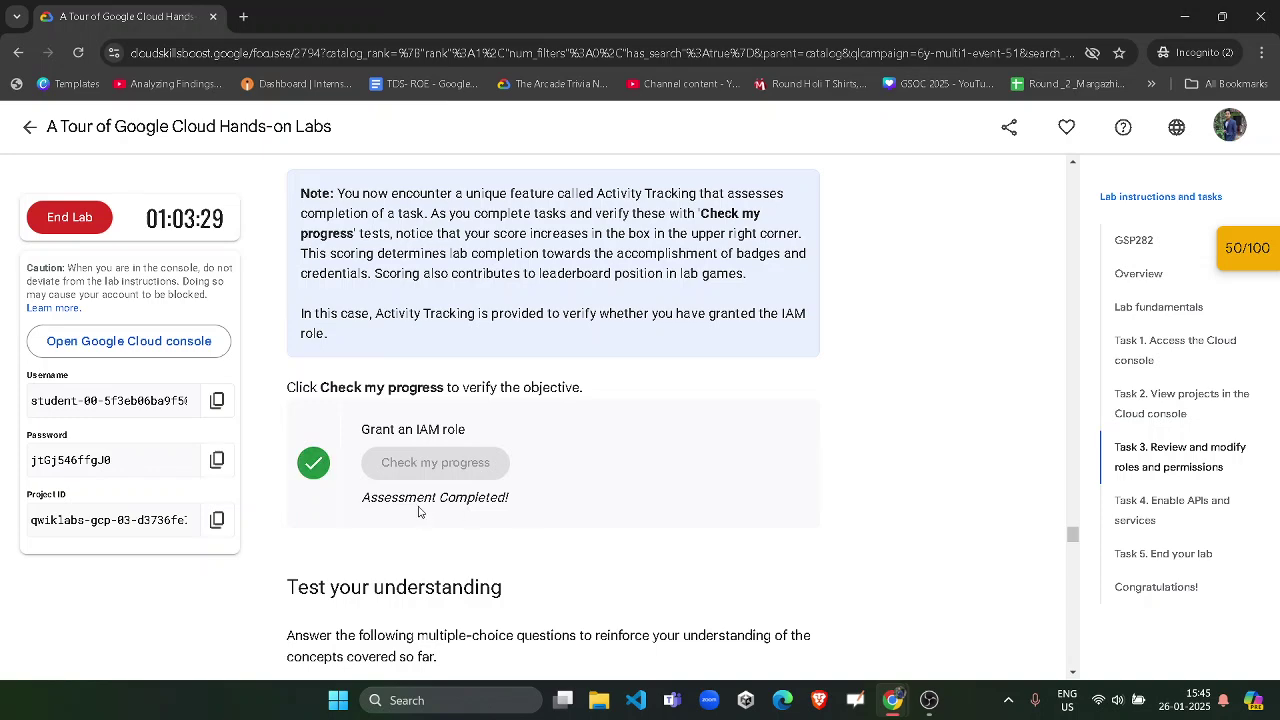
left_click_drag(362, 497, 543, 519)
scroll(553, 504, "up", 3)
scroll(544, 502, "down", 4)
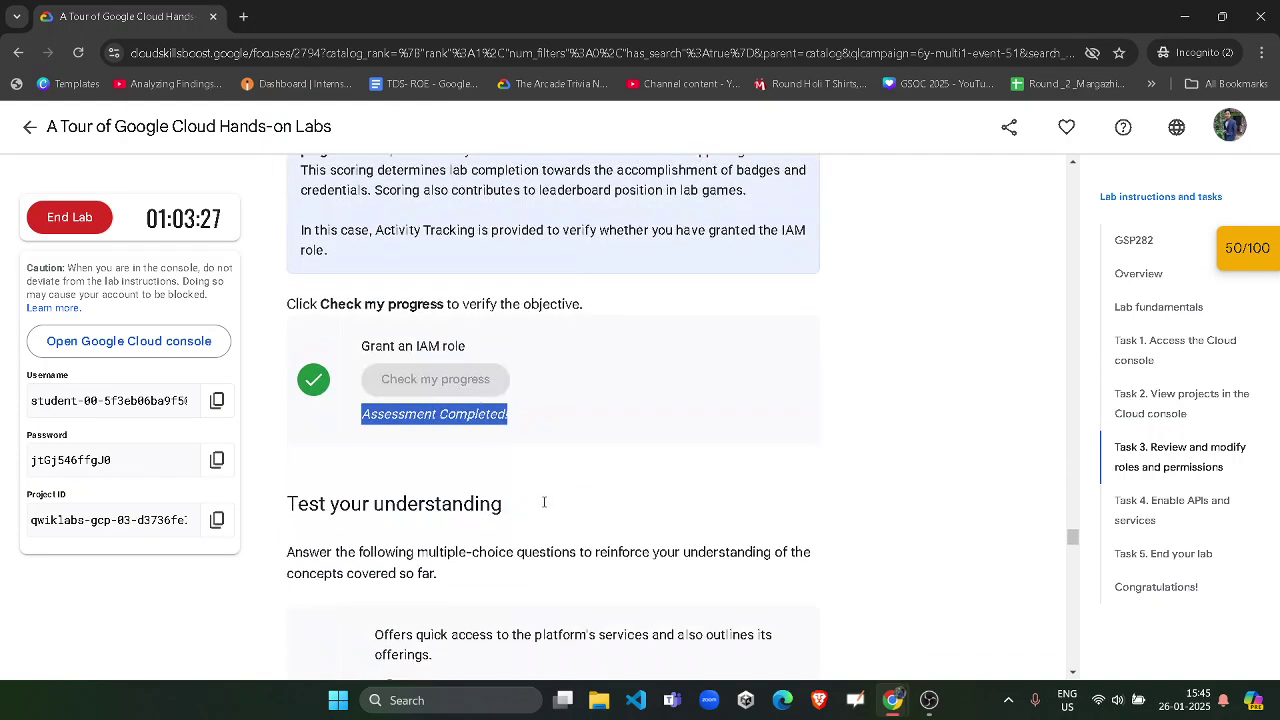
scroll(390, 450, "up", 3)
scroll(400, 488, "down", 2)
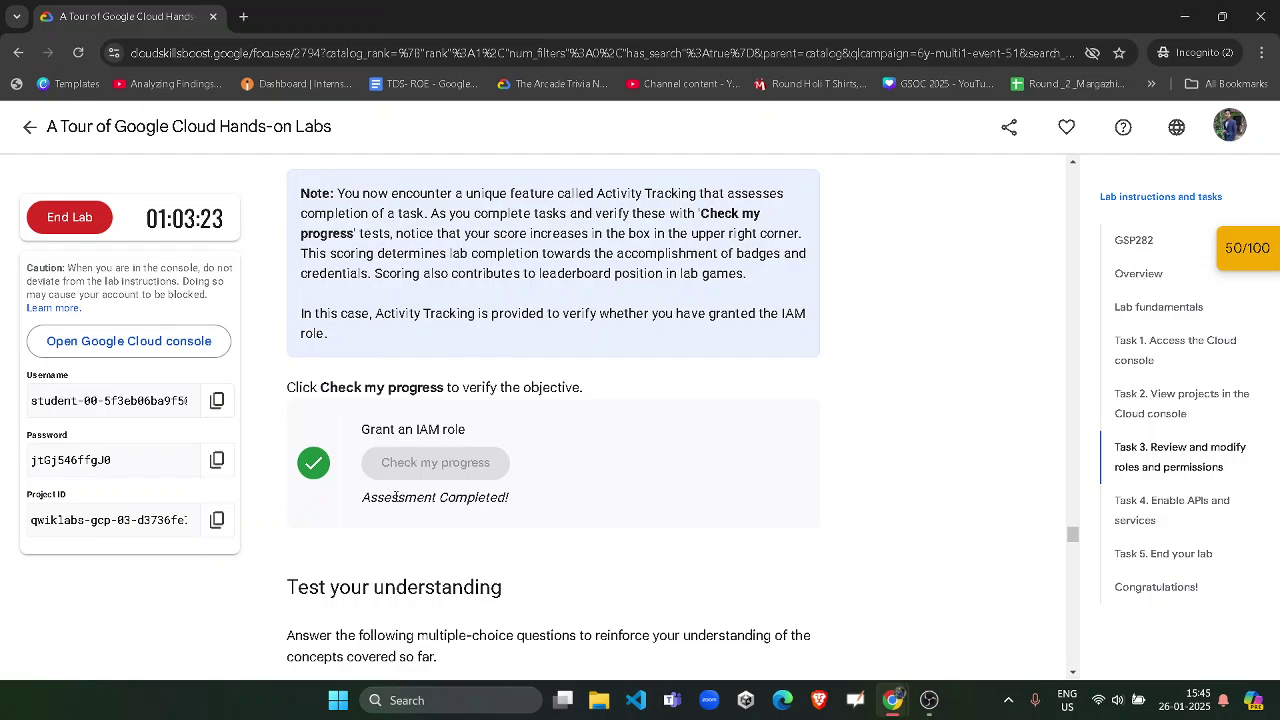
Review the remaining lab tasks, the "Enable the Dialogflow API" progress check, the lab score and the remaining time.
scroll(470, 510, "down", 15)
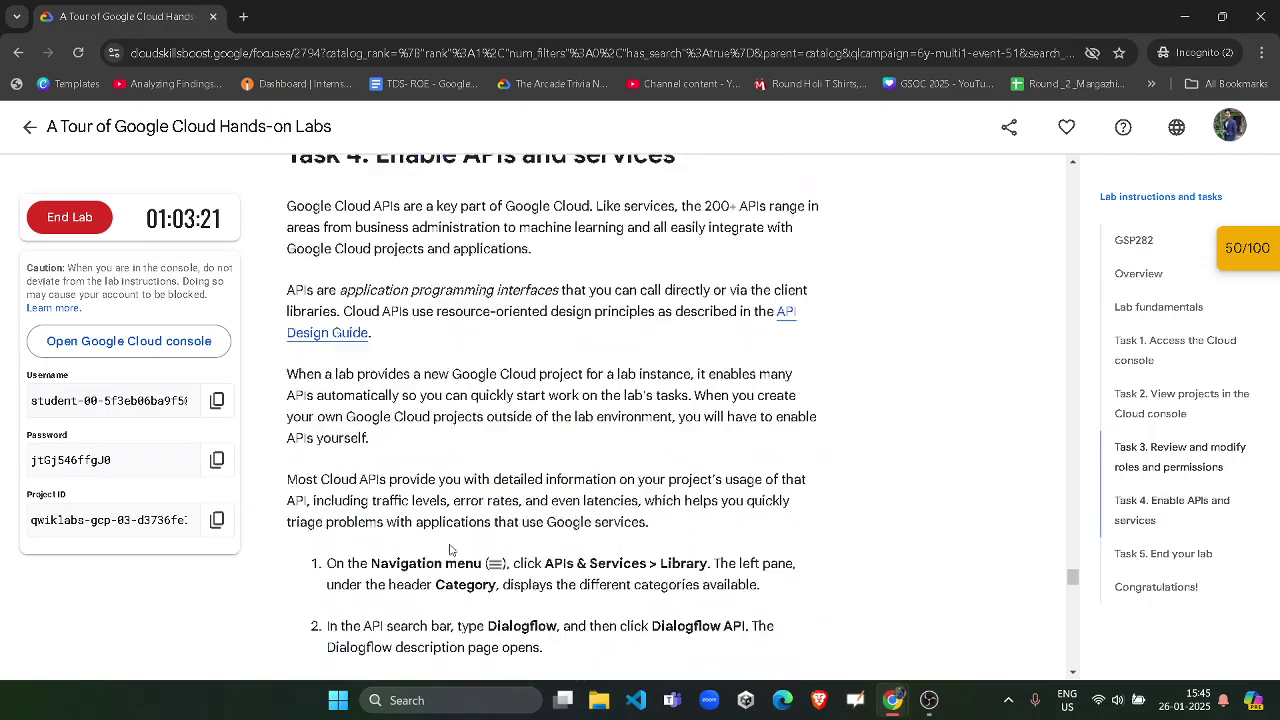
scroll(449, 551, "down", 15)
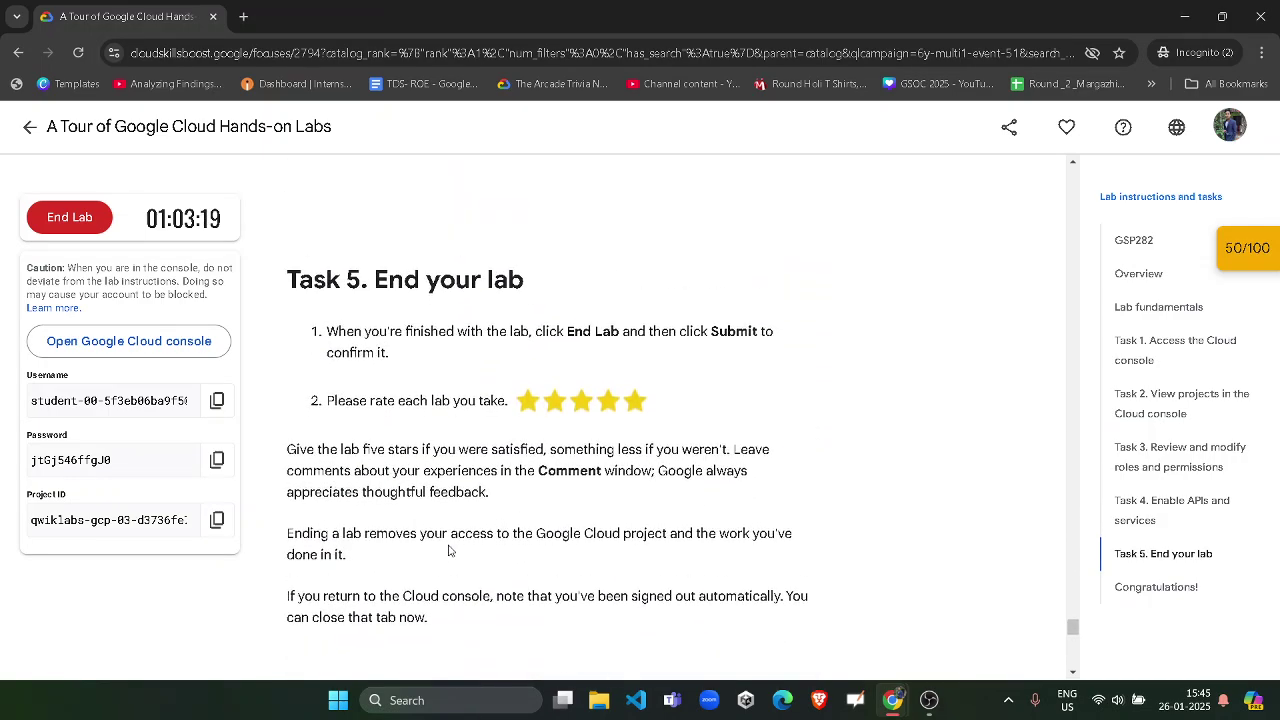
scroll(449, 551, "up", 15)
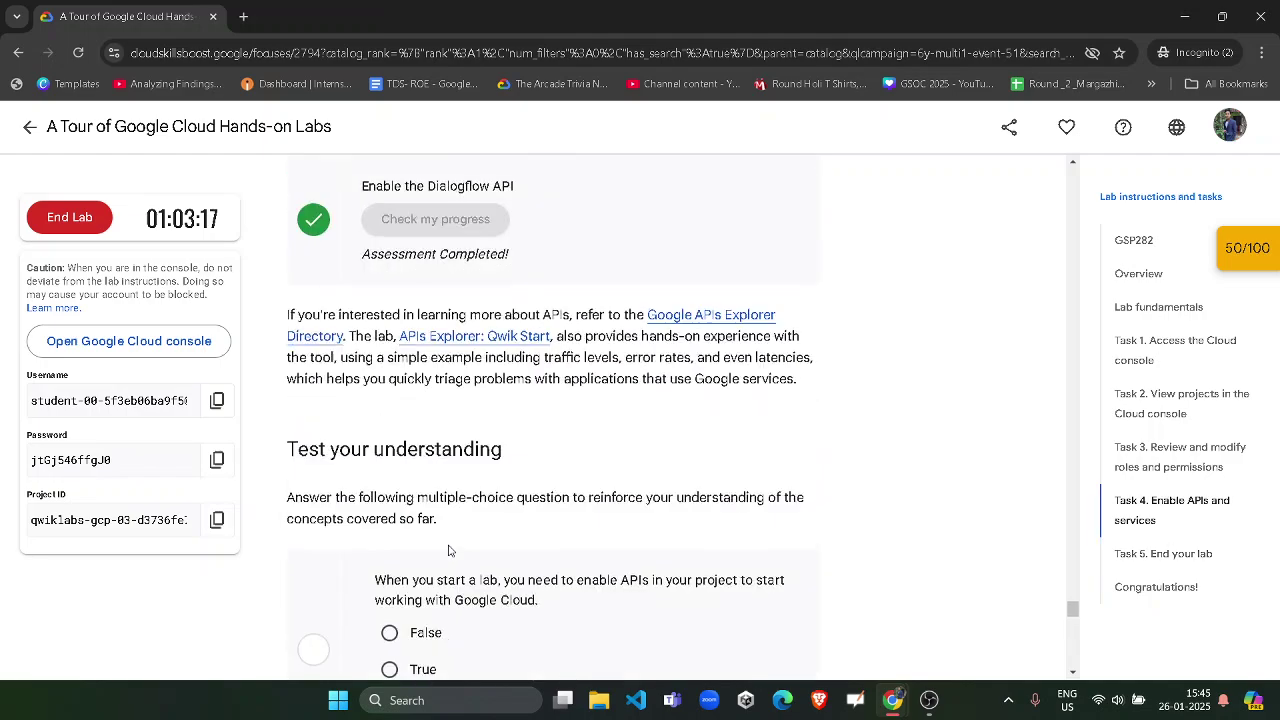
scroll(449, 551, "down", 3)
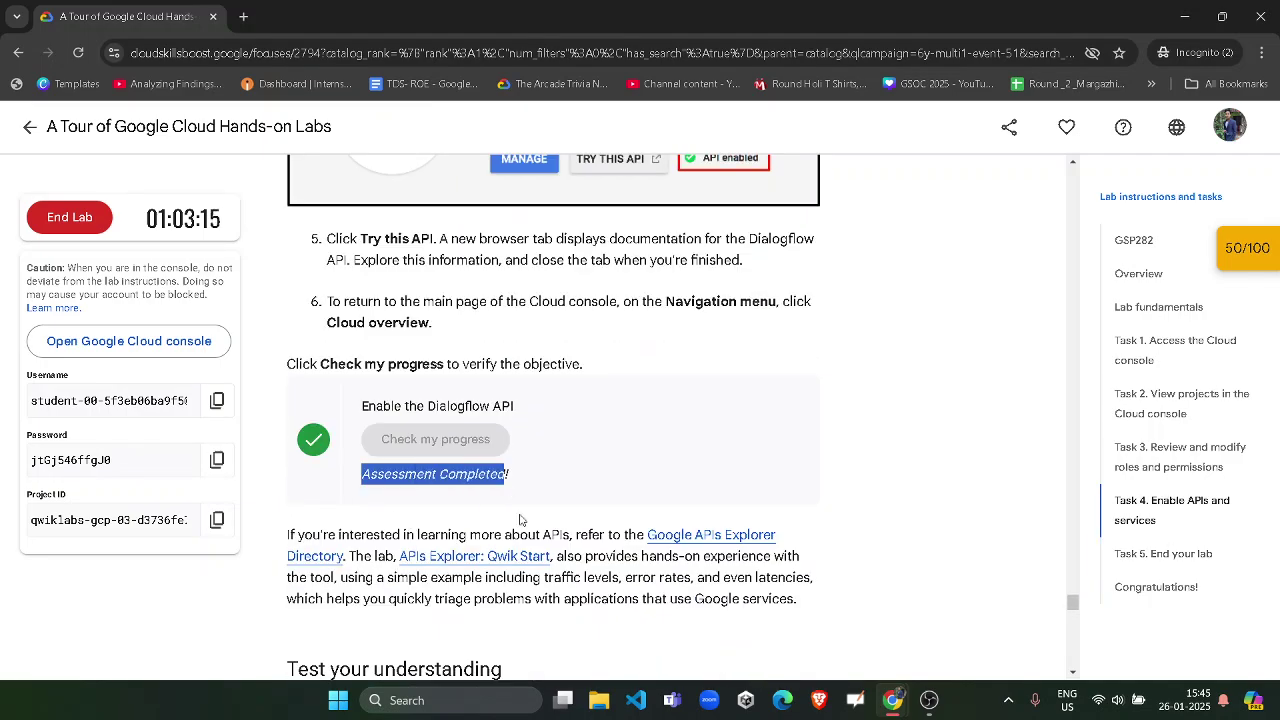
scroll(522, 532, "up", 12)
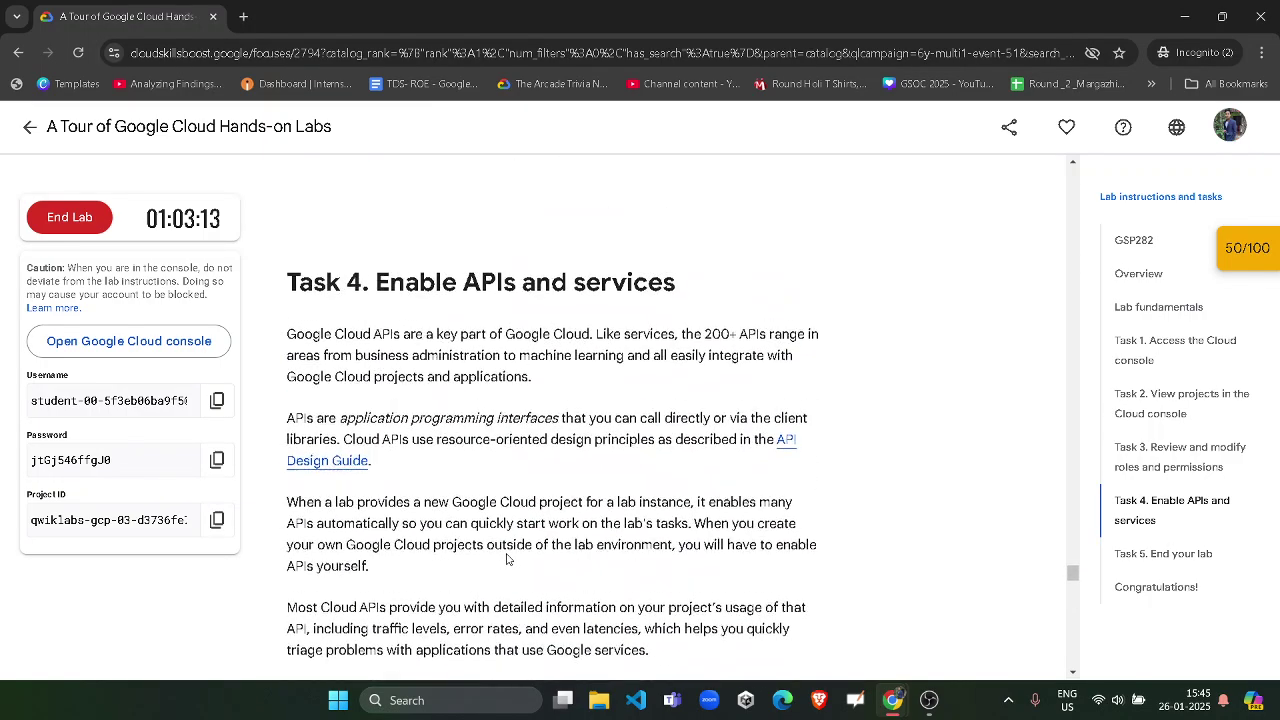
scroll(506, 559, "up", 15)
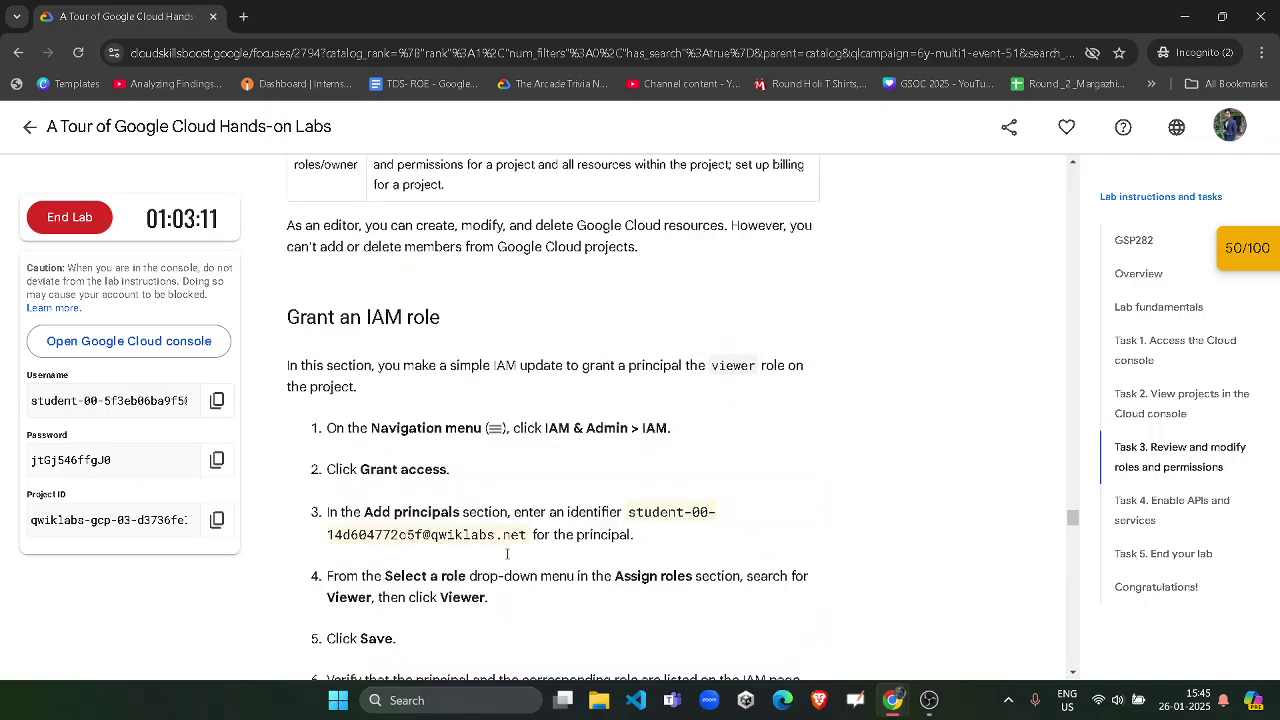
scroll(507, 555, "up", 15)
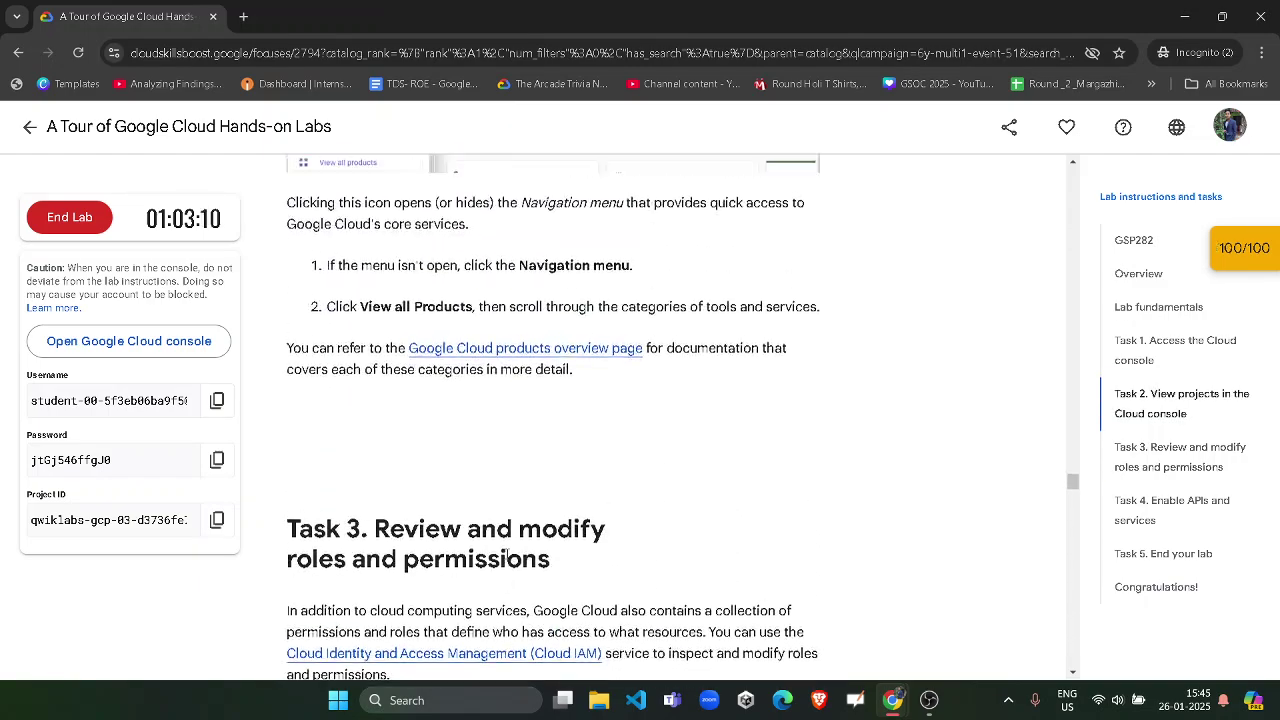
scroll(507, 555, "up", 10)
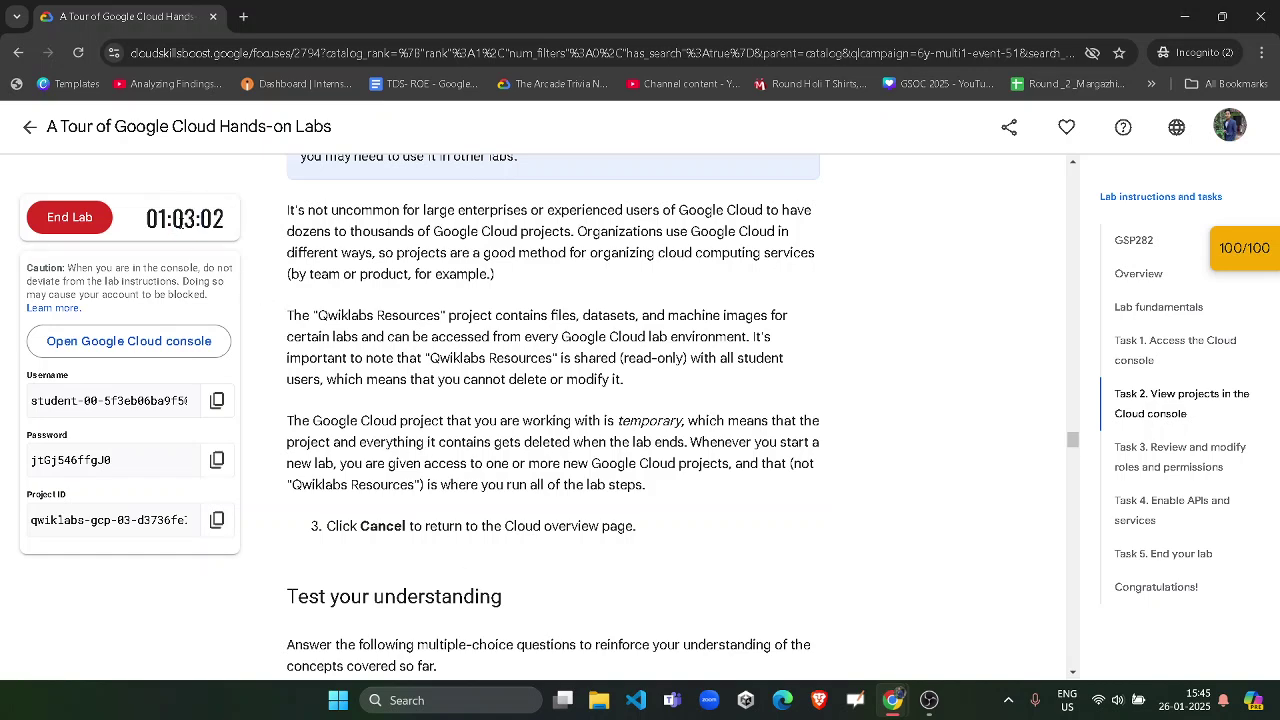
left_click_drag(184, 219, 229, 225)
scroll(561, 504, "up", 20)
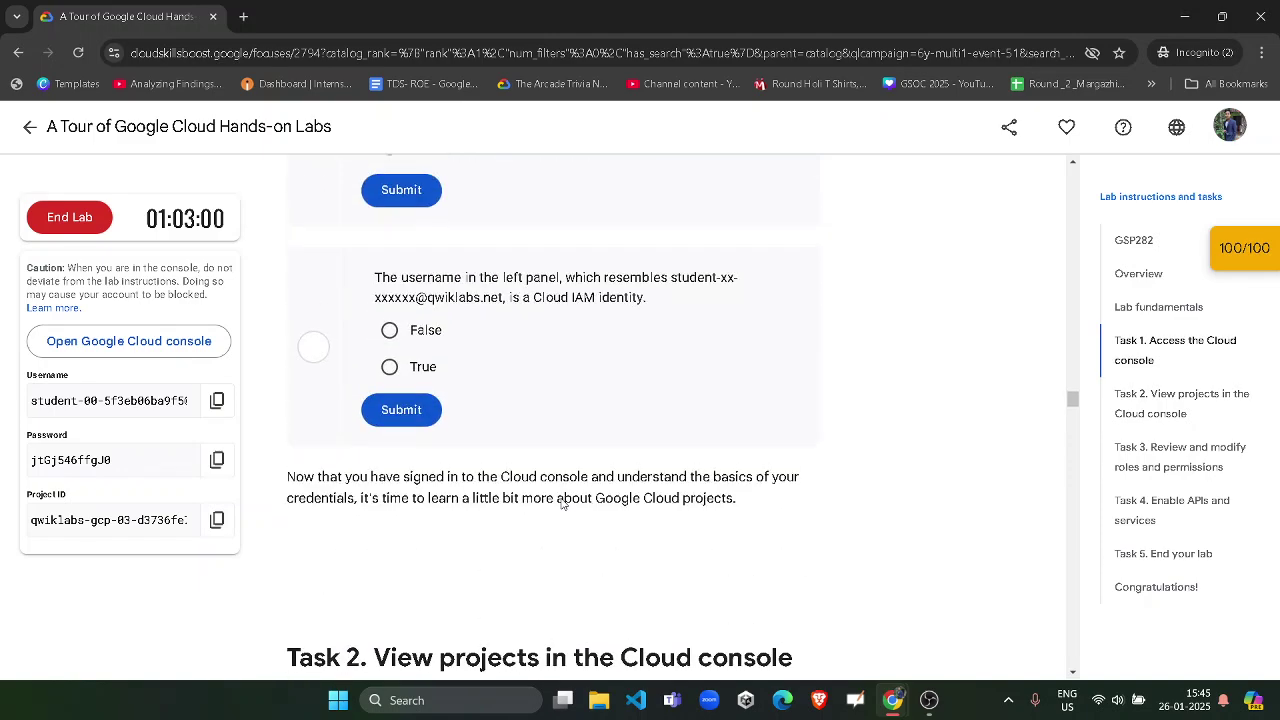
scroll(561, 504, "up", 15)
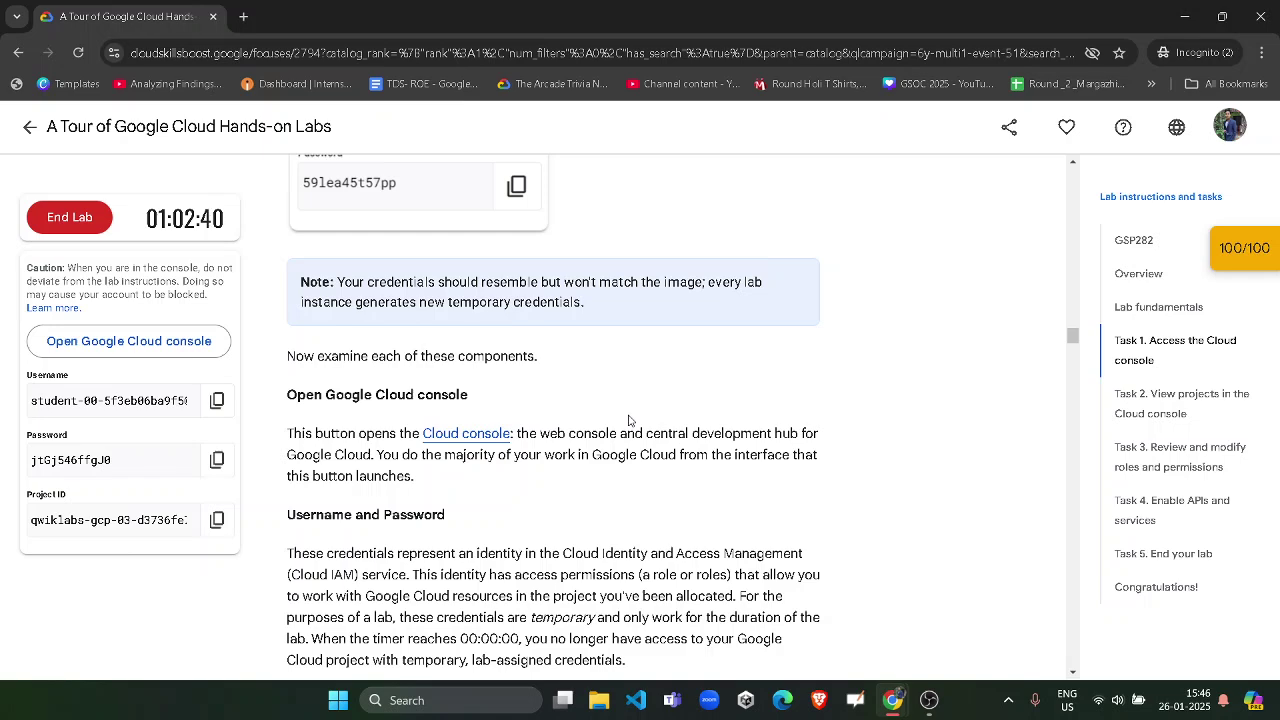
View the lab page's source in a separate tab and return to the lab instructions.
key("ctrl+u")
left_click(151, 5)
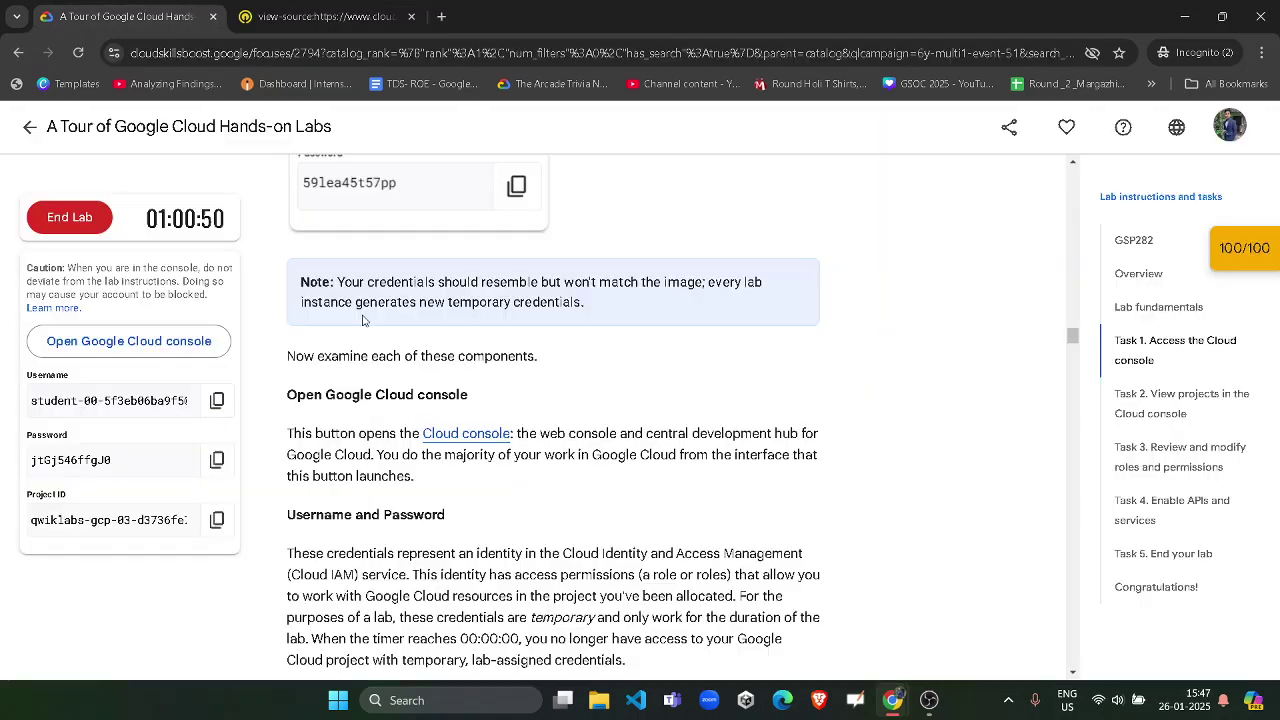
scroll(505, 407, "up", 2)
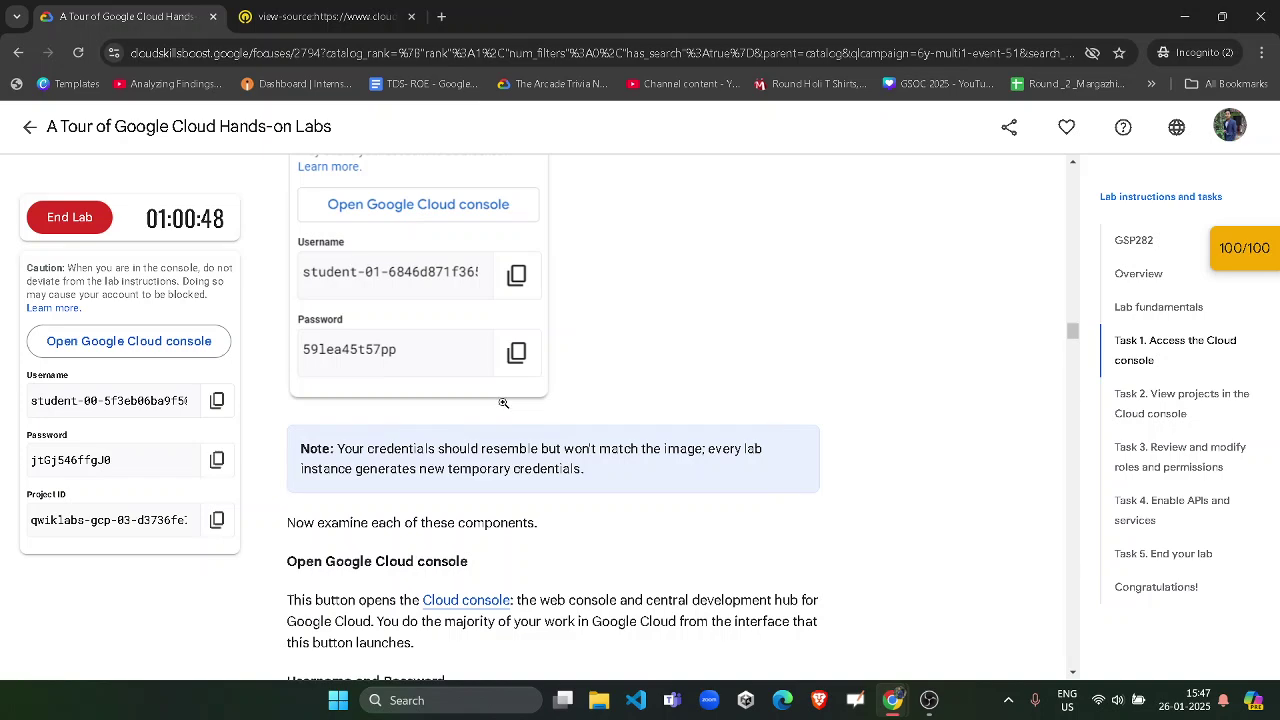
scroll(503, 402, "up", 10)
End the lab, confirm it, and submit a five-star rating with the comment "perfect".
left_click(77, 207)
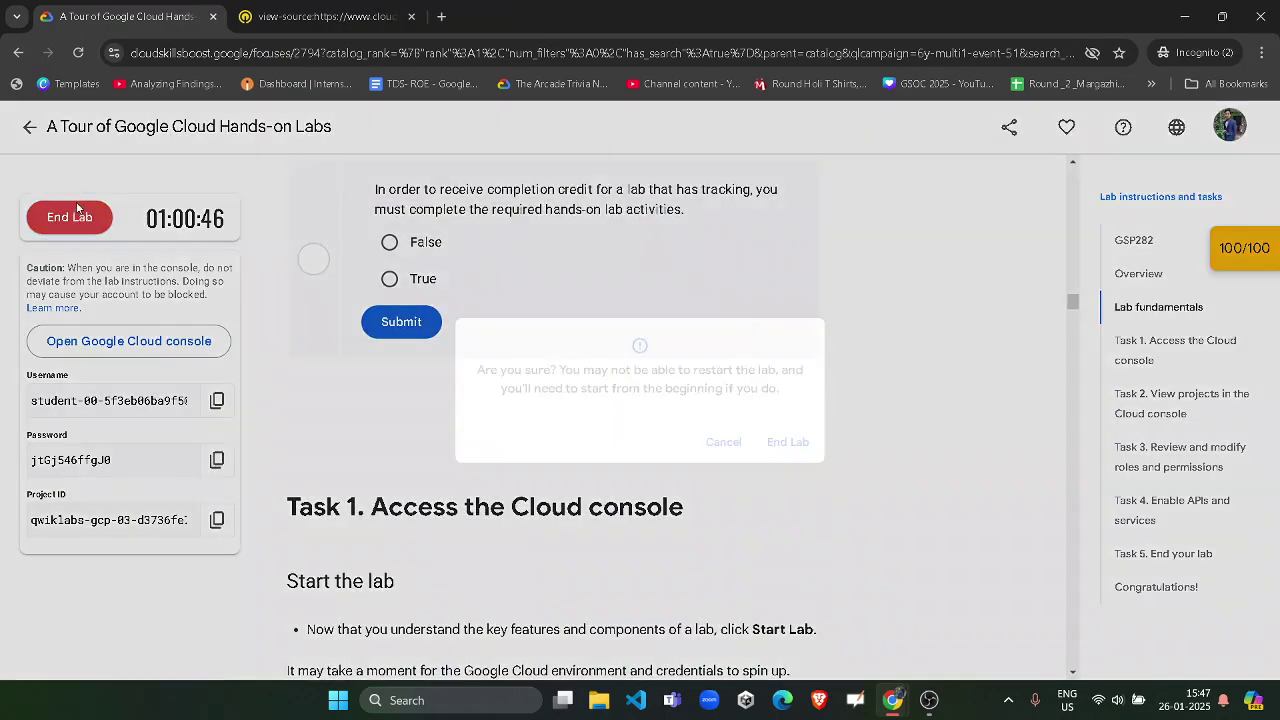
left_click(783, 440)
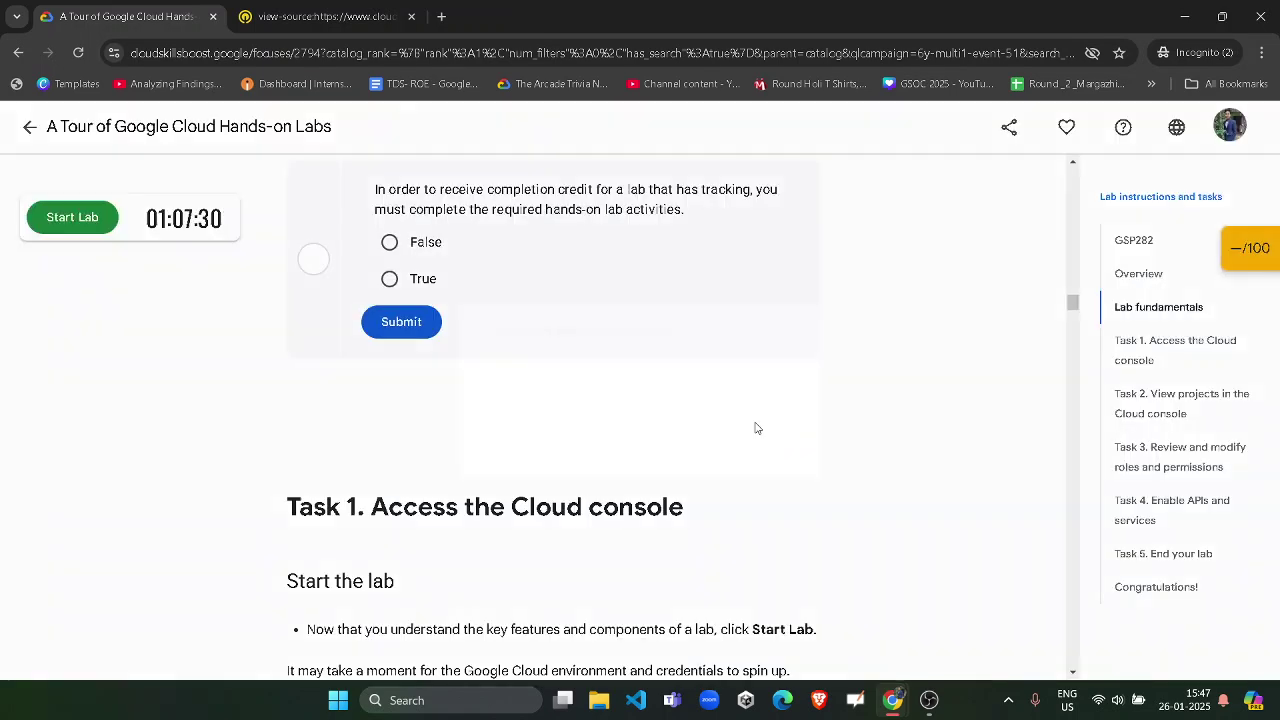
left_click(524, 356)
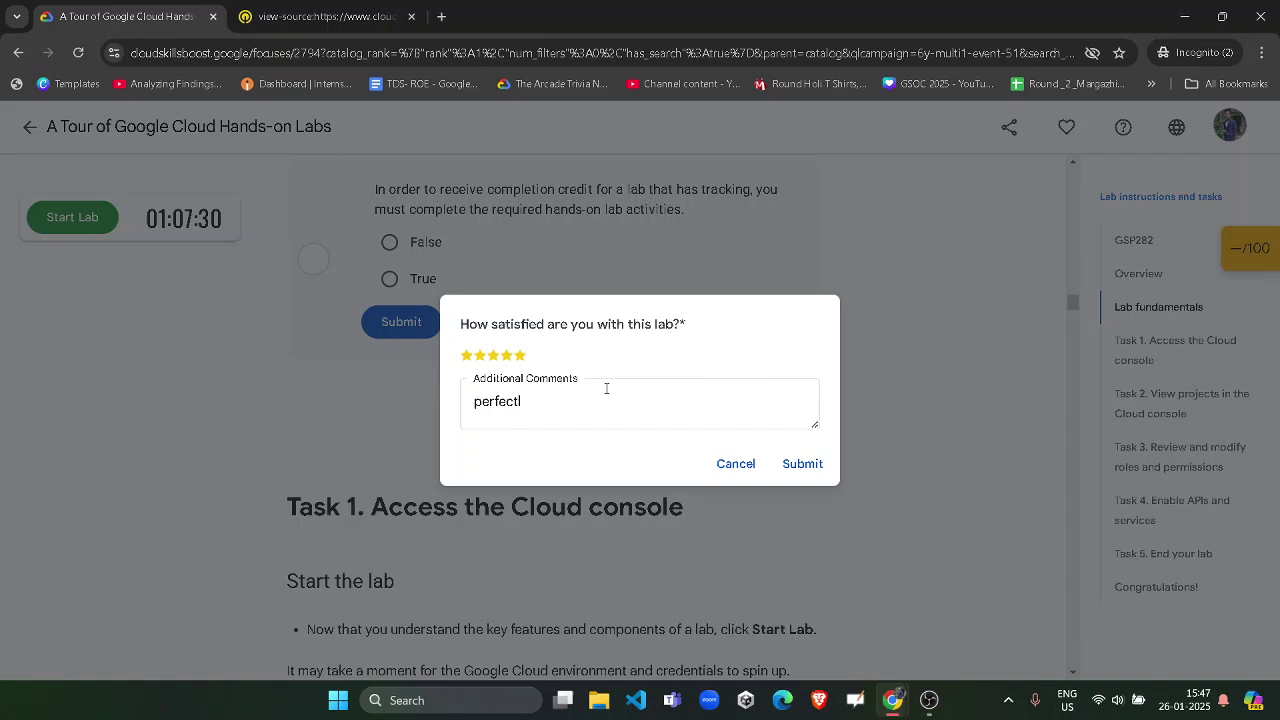
left_click(808, 466)
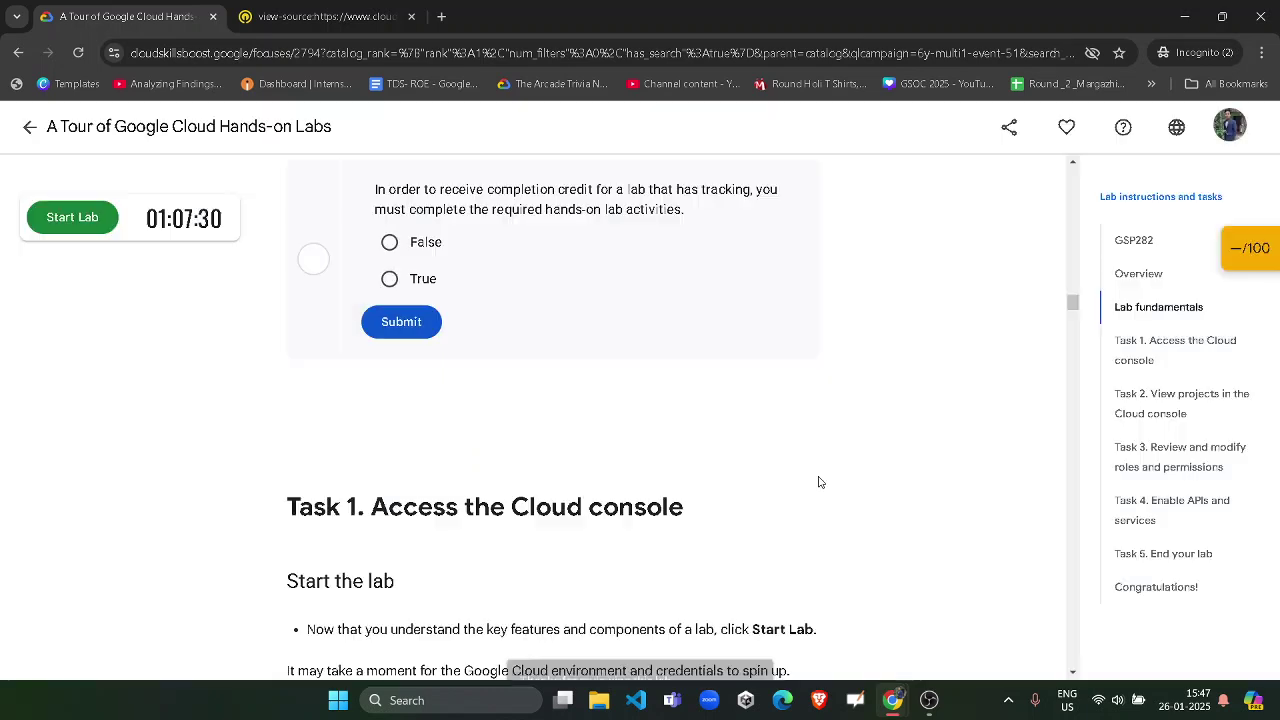
Leave the lab page and open the Subscriptions and credits section of the account settings.
left_click(29, 126)
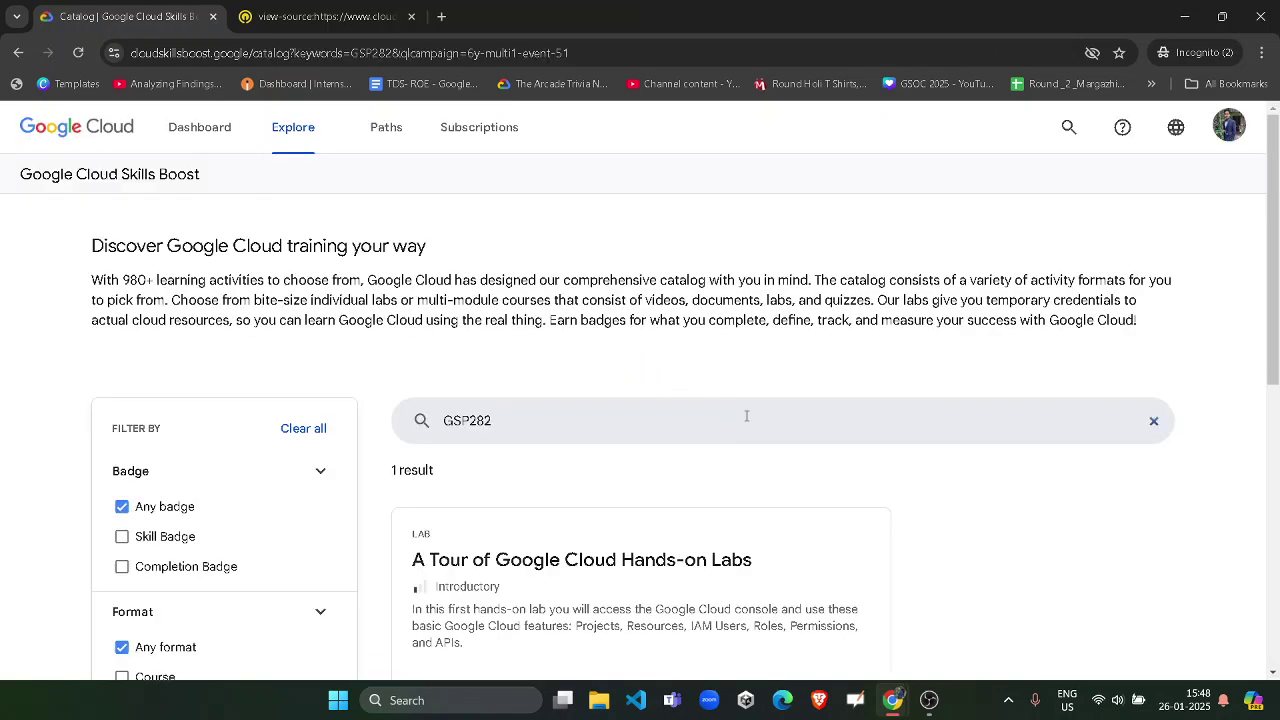
left_click(1228, 130)
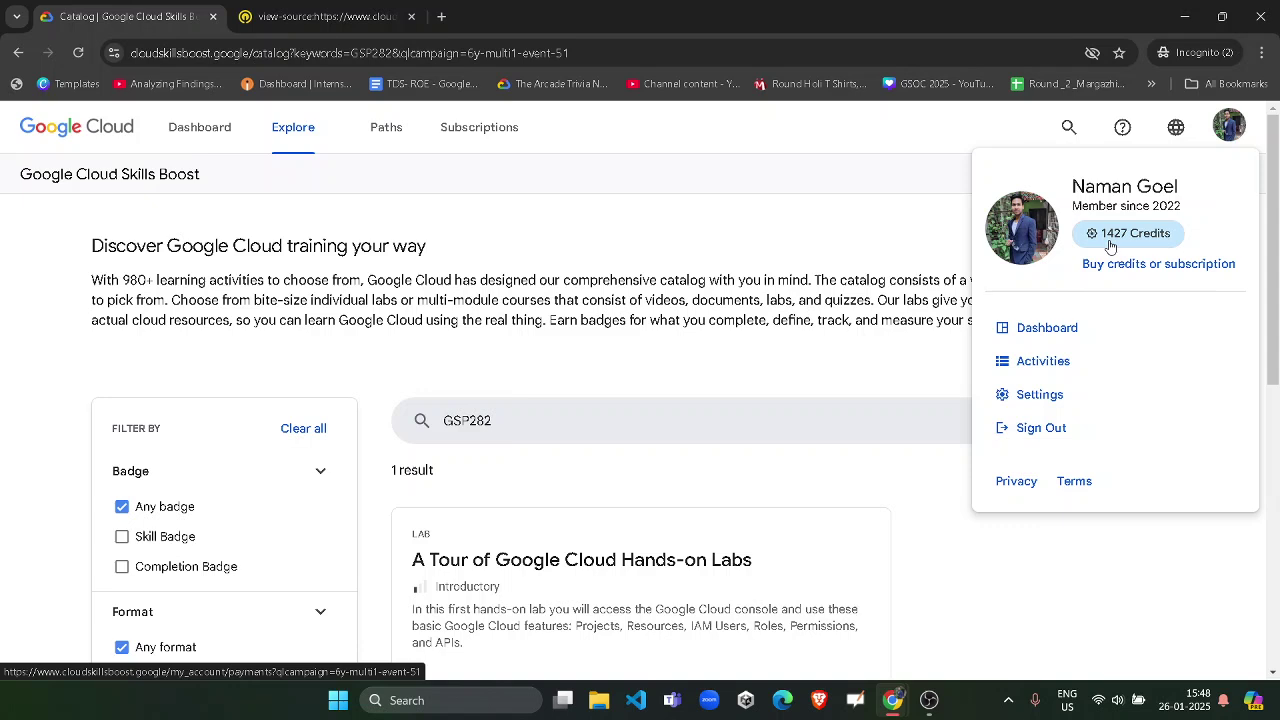
left_click(1066, 402)
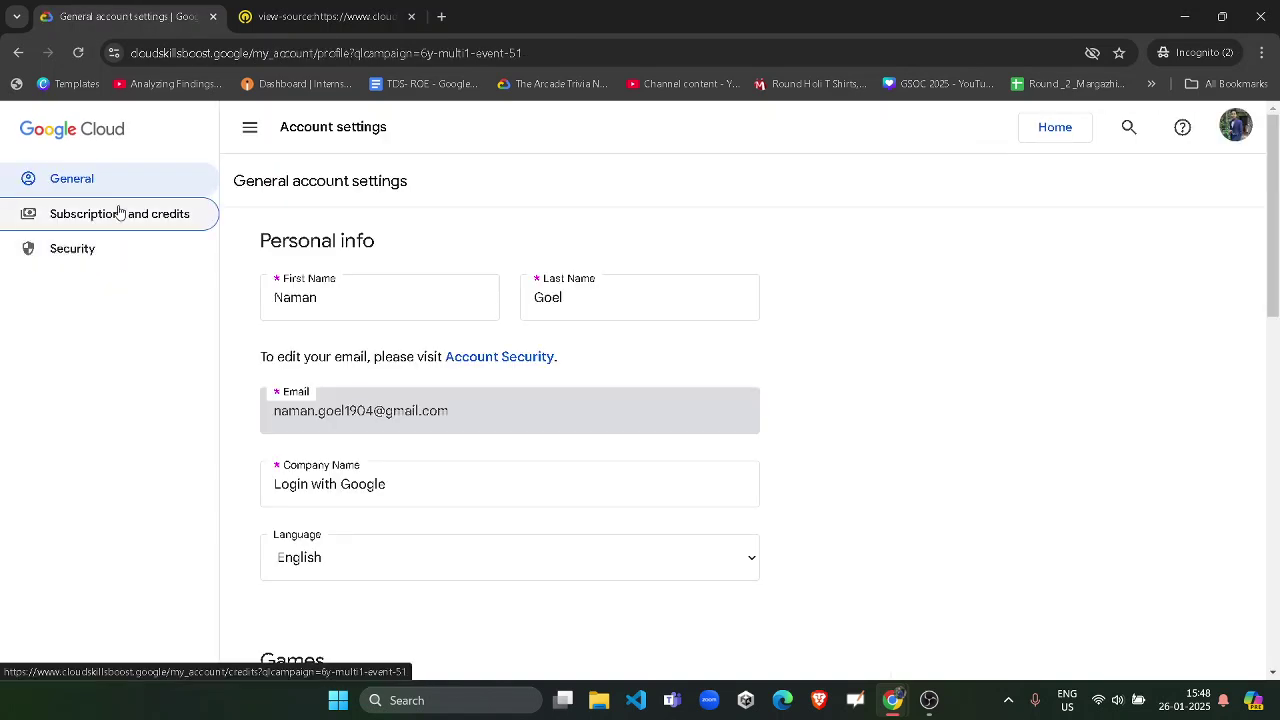
left_click(118, 212)
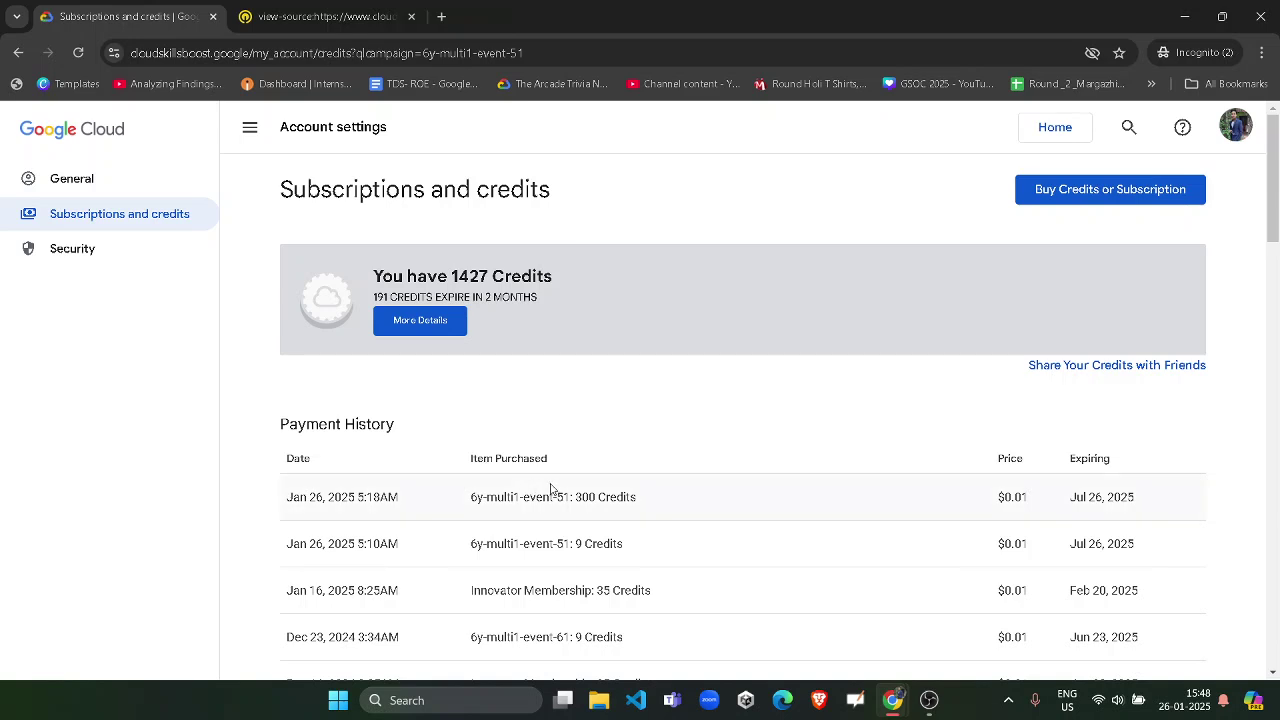
Examine the 6y-multi1-event-51 credit entries in the Payment History, reloading the page to refresh them.
left_click_drag(561, 496, 632, 497)
left_click(722, 421)
left_click(78, 52)
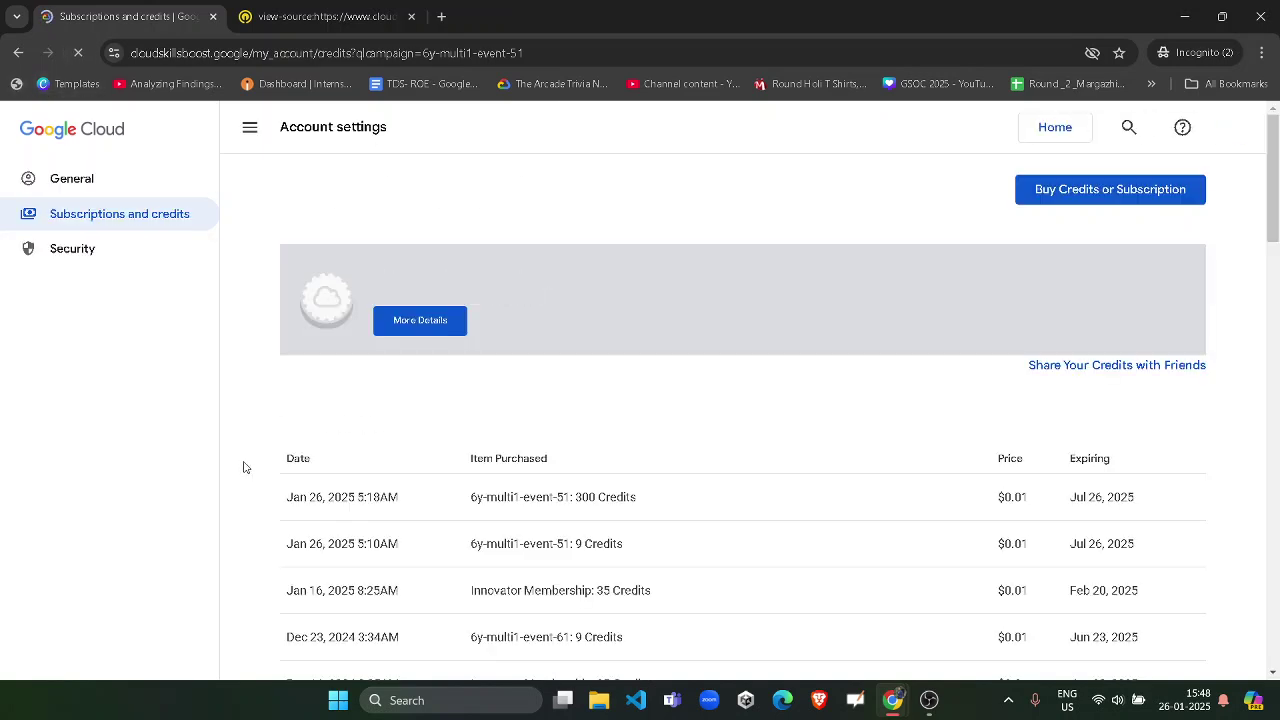
left_click_drag(482, 493, 636, 497)
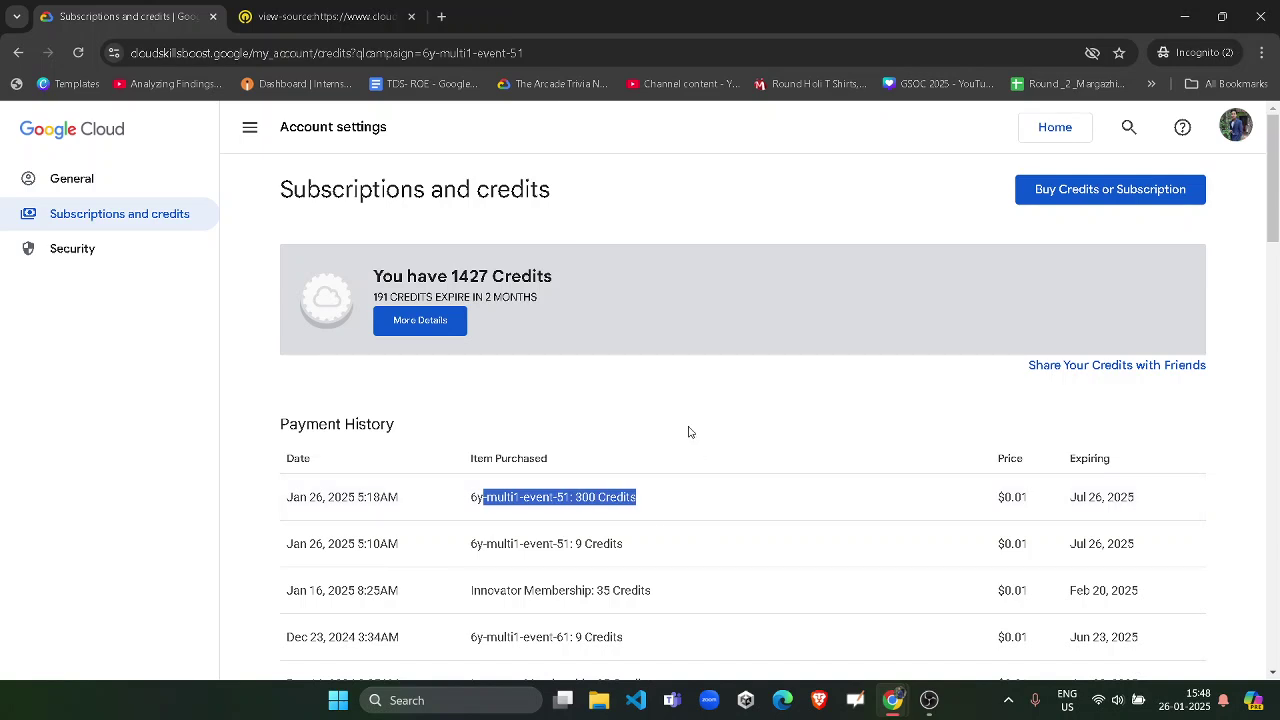
left_click(589, 520)
left_click_drag(556, 544, 608, 548)
left_click(618, 463)
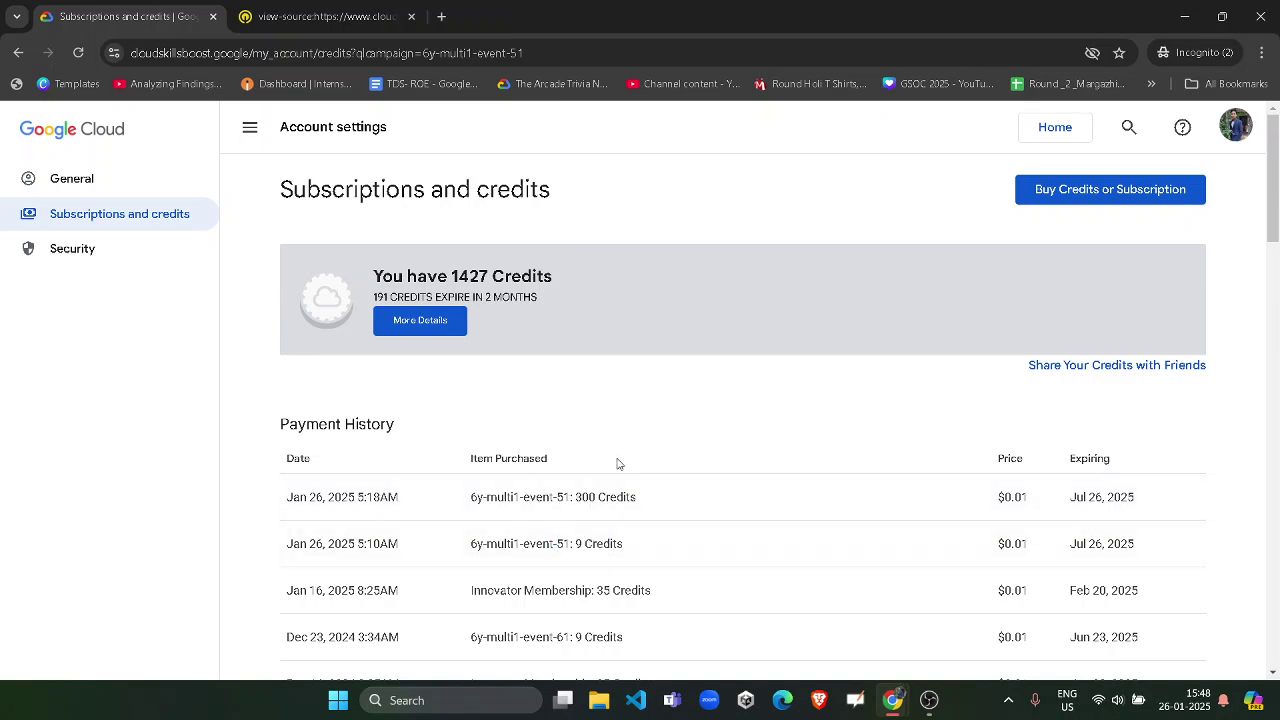